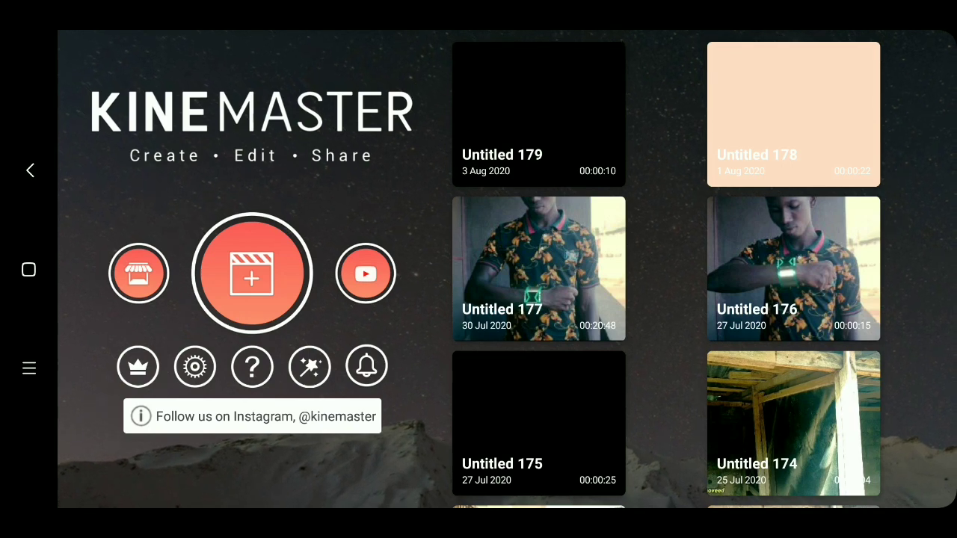
# Scroll through the list of existing Untitled projects on the home screen.
pyautogui.scroll(-3, 665, 269)
pyautogui.scroll(3, 666, 269)
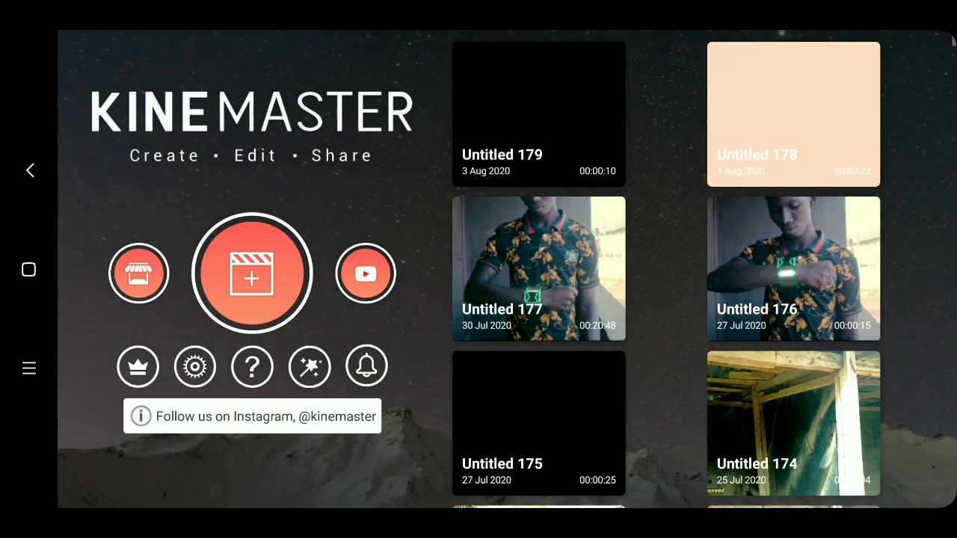
# Start a 16:9 project and add the black tile from Background as its first clip.
pyautogui.click(252, 274)
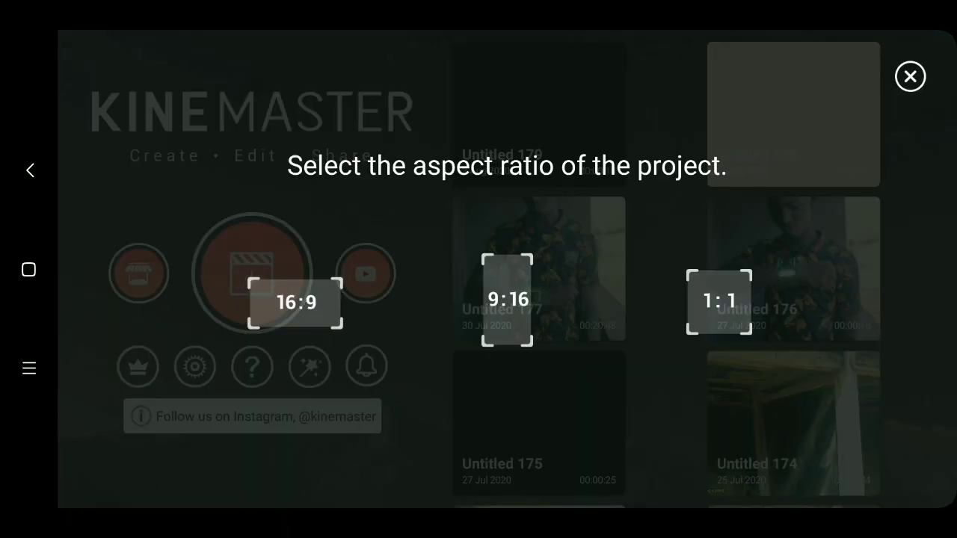
pyautogui.press('Escape')
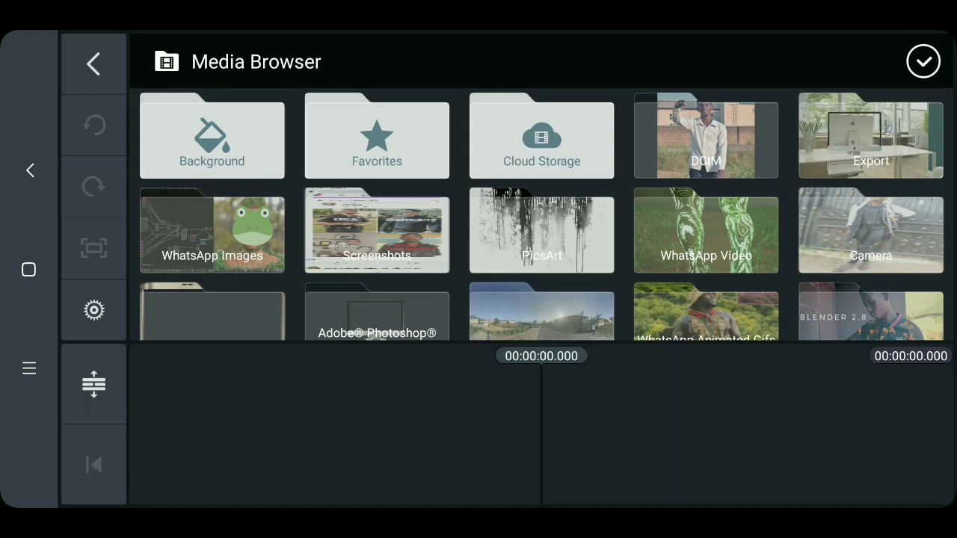
pyautogui.click(211, 136)
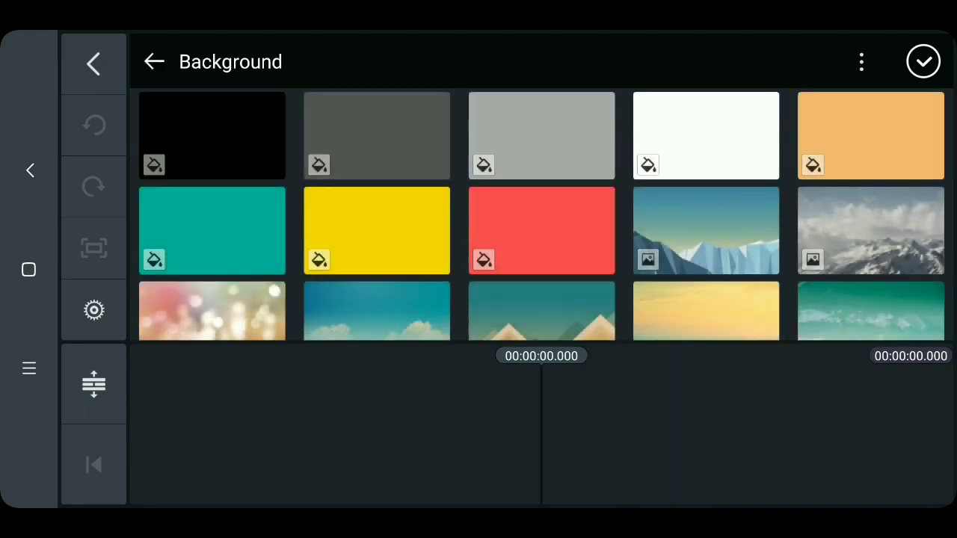
pyautogui.click(207, 149)
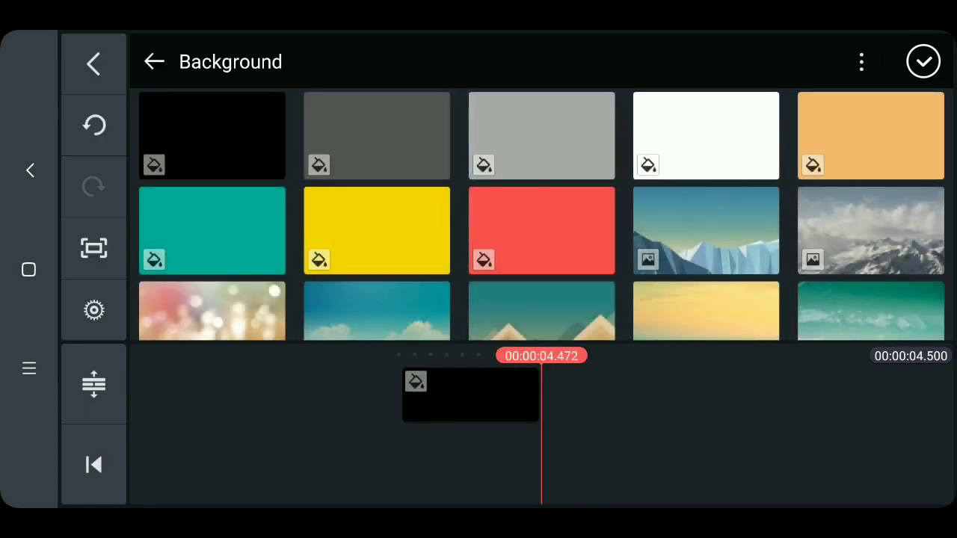
pyautogui.click(493, 414)
# Stretch the black clip to 13.346 seconds and return playback to the start.
pyautogui.moveTo(652, 384)
pyautogui.mouseDown()
pyautogui.moveTo(795, 384)
pyautogui.moveTo(626, 436)
pyautogui.mouseUp()
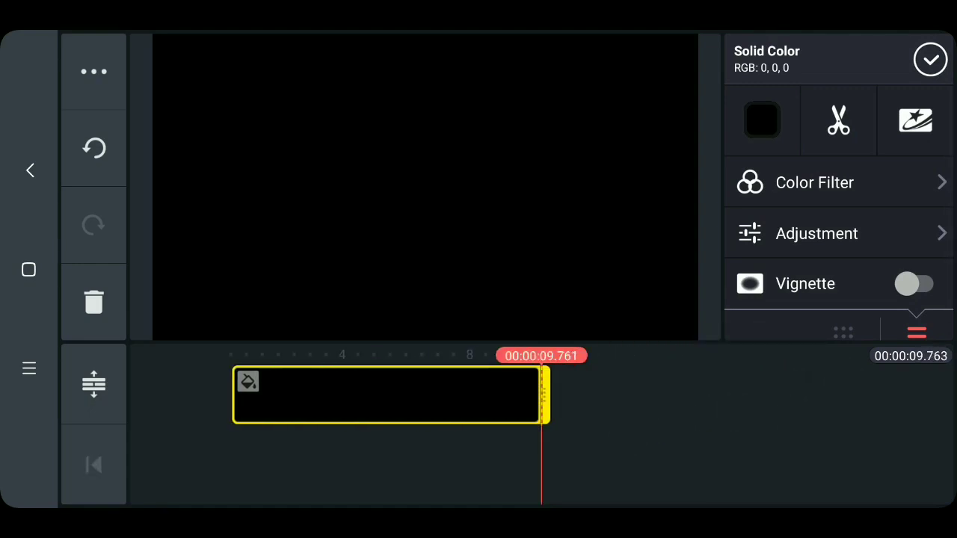
pyautogui.moveTo(557, 395); pyautogui.dragTo(684, 388)
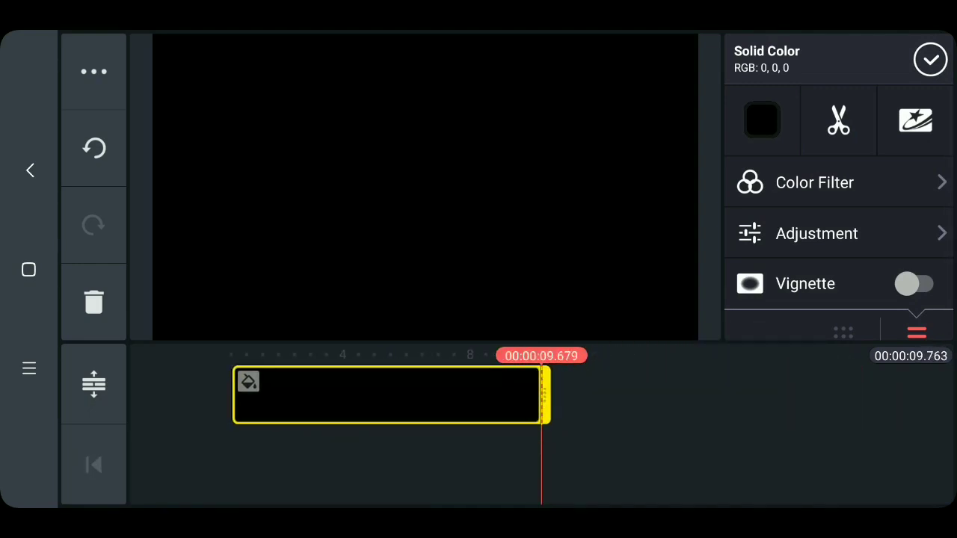
pyautogui.moveTo(549, 394)
pyautogui.mouseDown()
pyautogui.moveTo(621, 401)
pyautogui.moveTo(545, 395)
pyautogui.mouseUp()
pyautogui.click(930, 60)
pyautogui.click(93, 465)
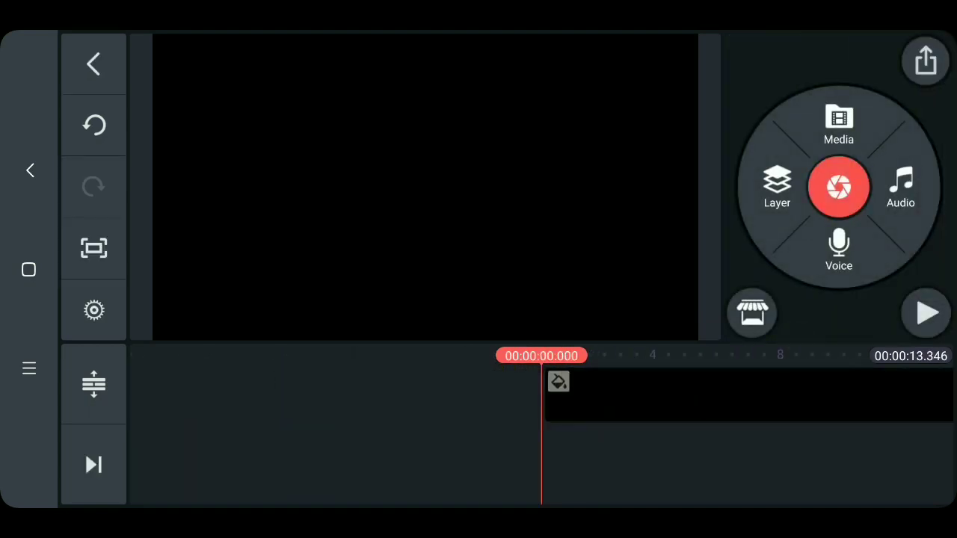
# Add Untitled 179_720p.mp4 from Export as a media layer and enlarge it.
pyautogui.click(783, 194)
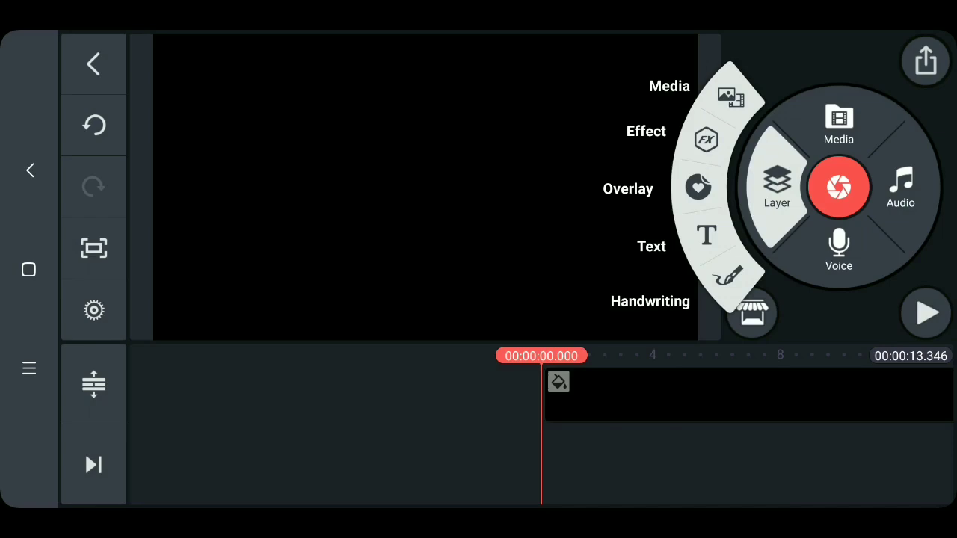
pyautogui.click(729, 96)
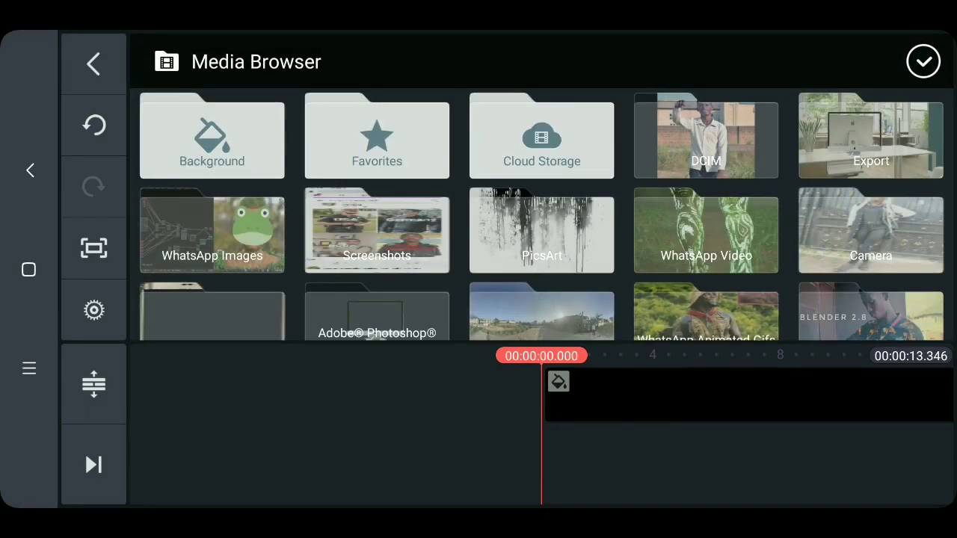
pyautogui.click(871, 138)
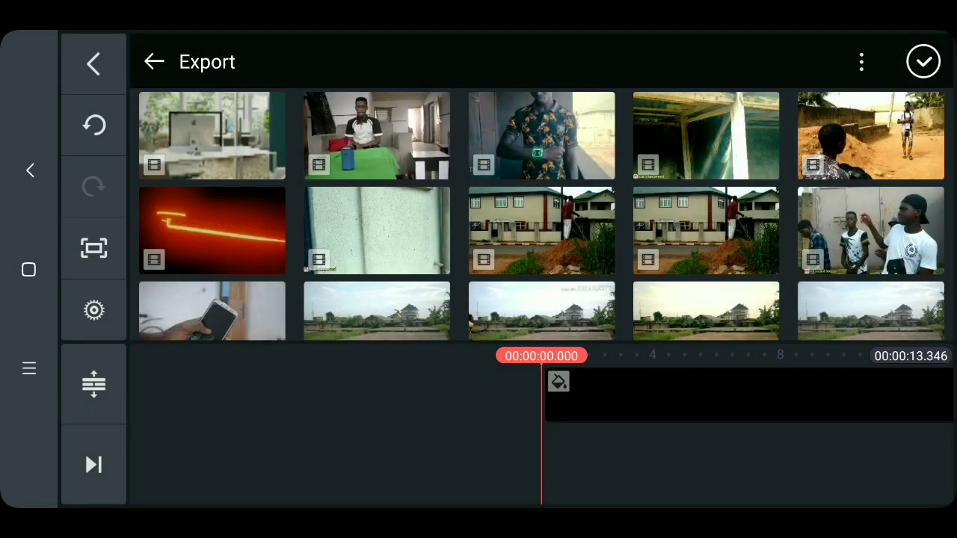
pyautogui.click(212, 134)
pyautogui.moveTo(629, 301); pyautogui.dragTo(620, 293)
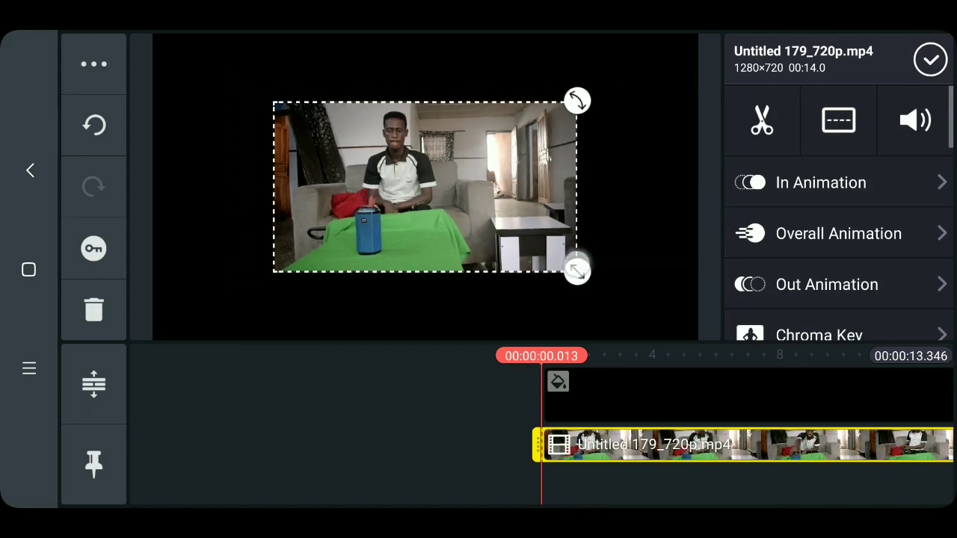
pyautogui.click(930, 60)
# Rewind to the first frame and nudge the video layer slightly upward.
pyautogui.moveTo(285, 411); pyautogui.dragTo(217, 393)
pyautogui.moveTo(797, 399); pyautogui.dragTo(688, 377)
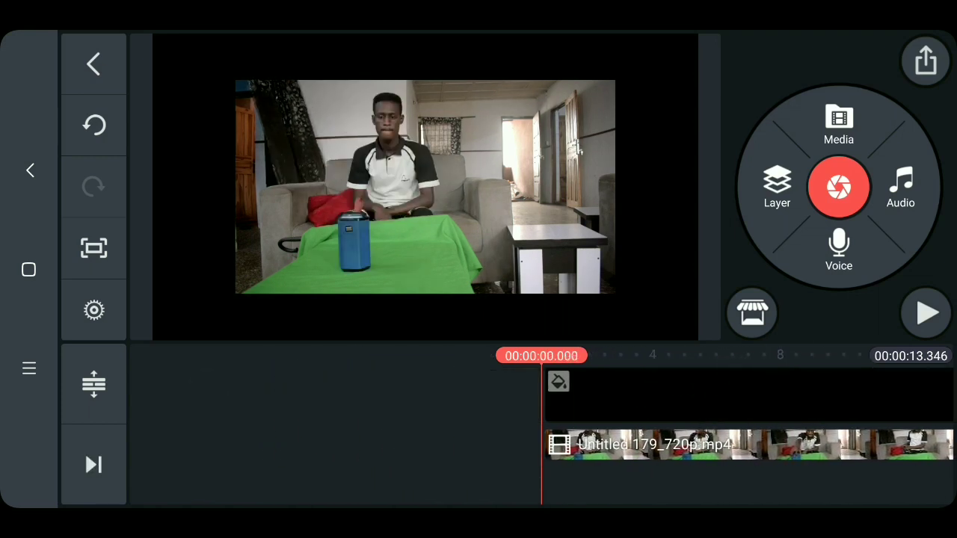
pyautogui.click(658, 446)
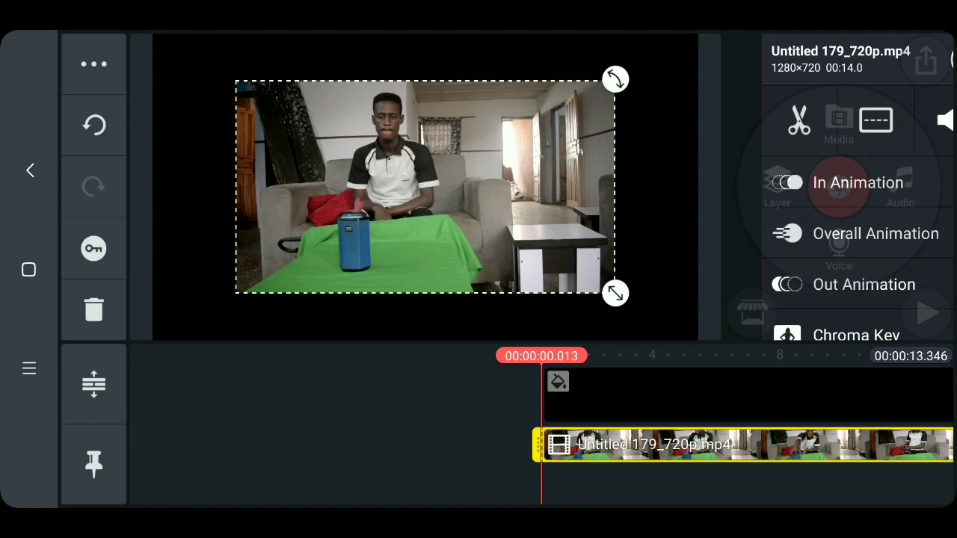
pyautogui.moveTo(551, 240)
pyautogui.mouseDown()
pyautogui.moveTo(566, 234)
pyautogui.moveTo(557, 230)
pyautogui.mouseUp()
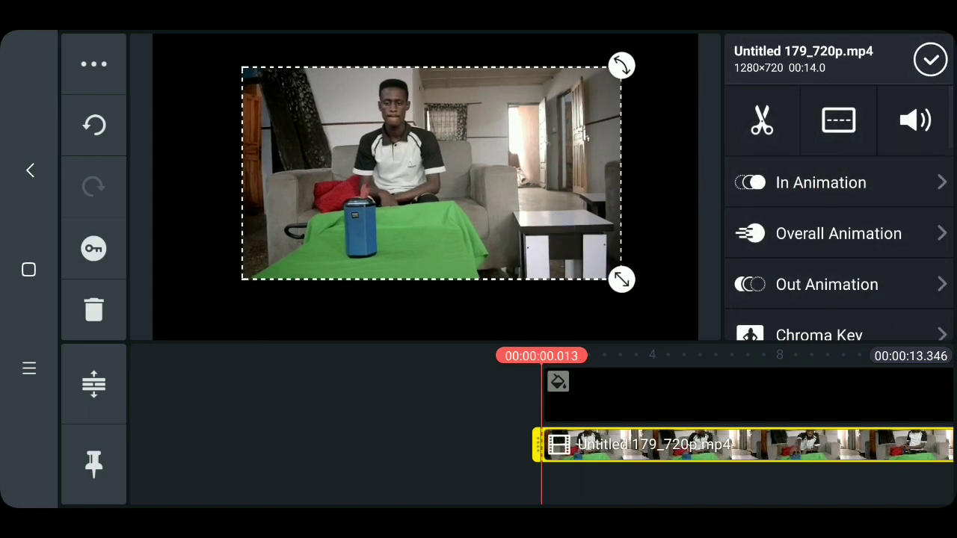
pyautogui.click(930, 59)
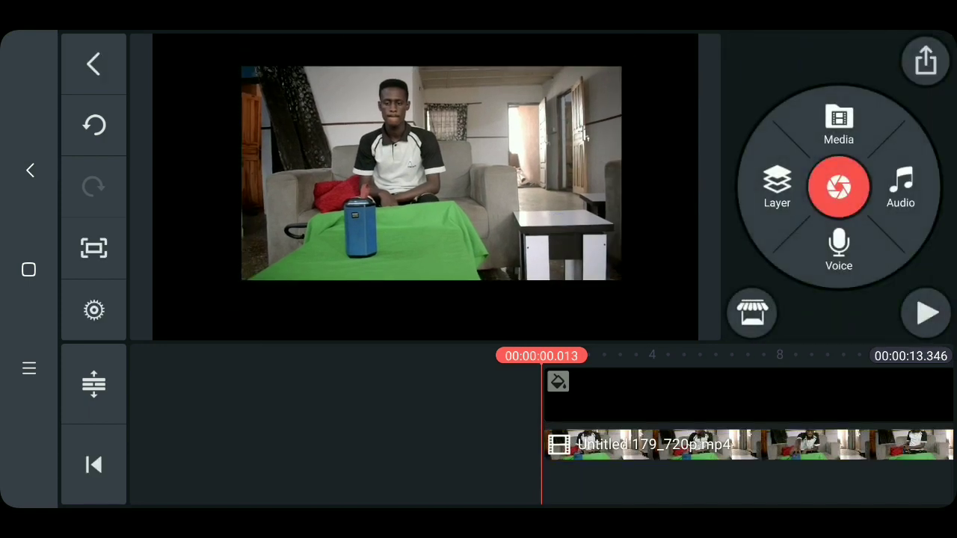
# Add the office desk photo from the Download folder as a media layer.
pyautogui.click(778, 186)
pyautogui.click(732, 96)
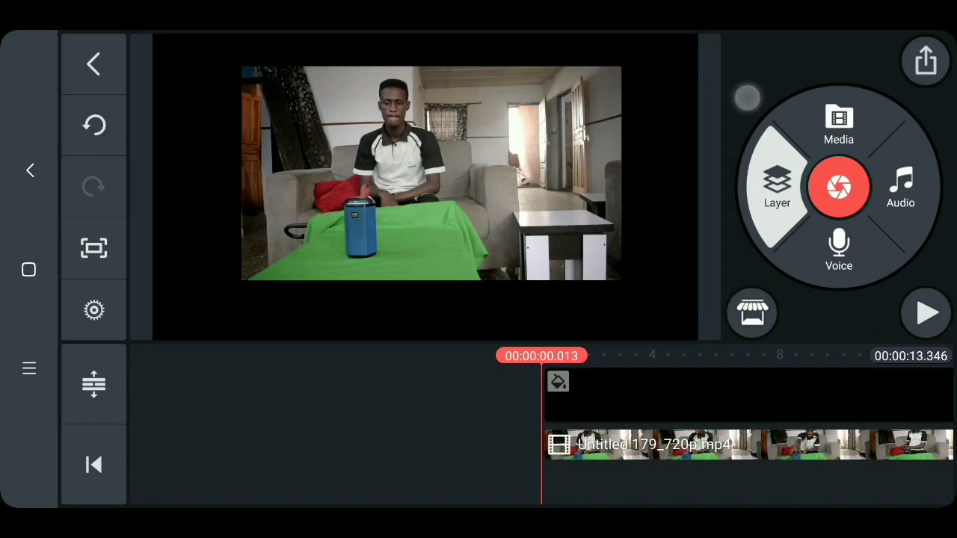
pyautogui.moveTo(778, 271)
pyautogui.mouseDown()
pyautogui.moveTo(778, 200)
pyautogui.moveTo(752, 216)
pyautogui.moveTo(808, 197)
pyautogui.mouseUp()
pyautogui.click(213, 230)
pyautogui.scroll(-3, 542, 217)
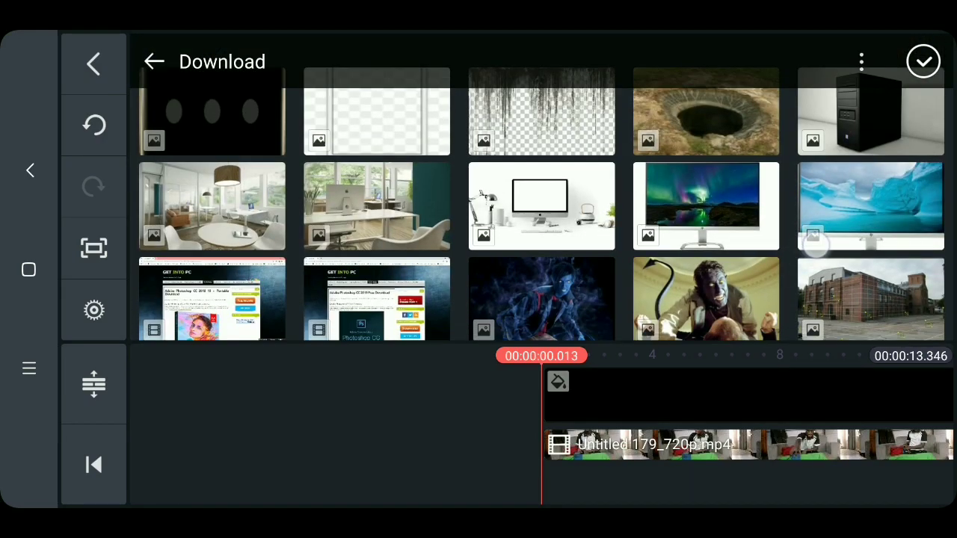
pyautogui.scroll(2, 542, 217)
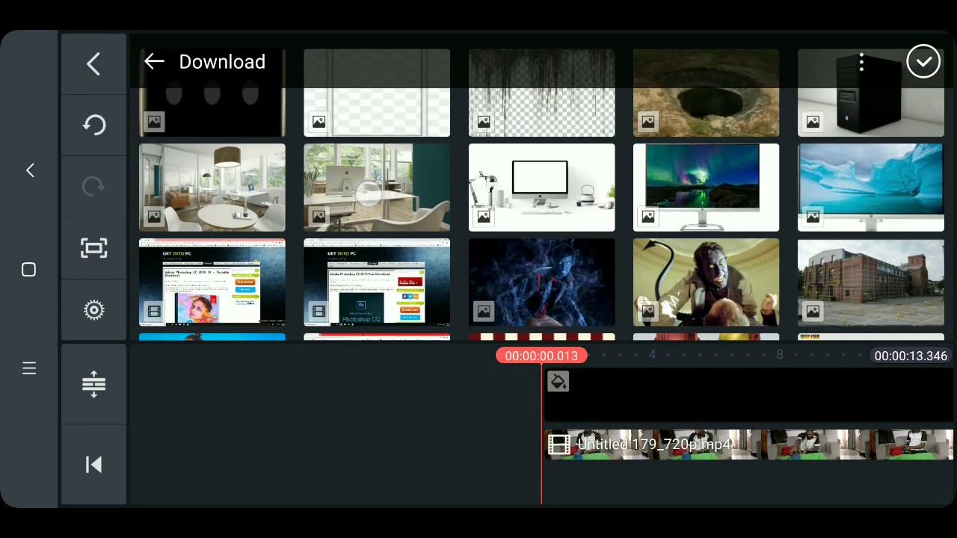
pyautogui.click(368, 194)
# Scale the office photo to fill the frame and stretch it to 13.346 seconds.
pyautogui.moveTo(630, 299); pyautogui.dragTo(737, 335)
pyautogui.moveTo(602, 274)
pyautogui.mouseDown()
pyautogui.moveTo(636, 292)
pyautogui.moveTo(656, 284)
pyautogui.moveTo(617, 284)
pyautogui.moveTo(621, 236)
pyautogui.mouseUp()
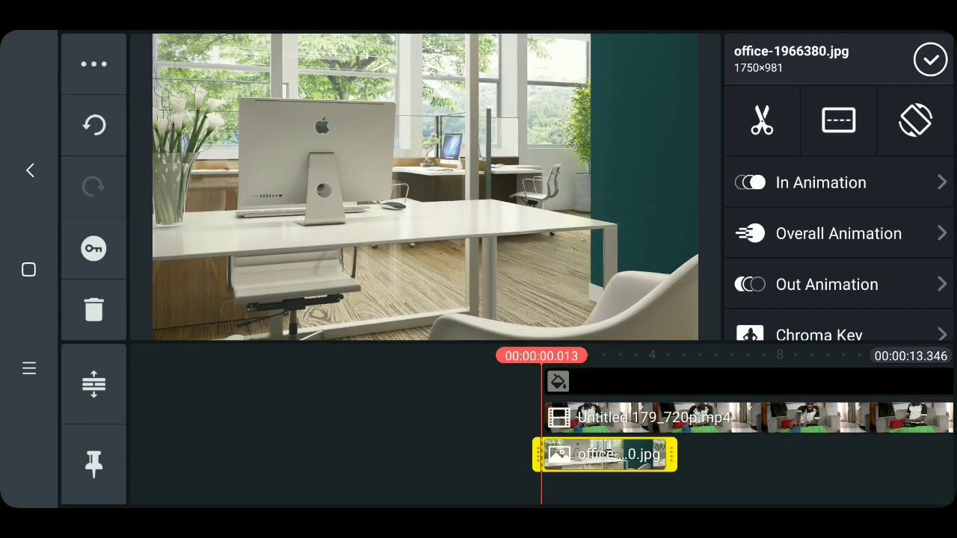
pyautogui.moveTo(671, 455); pyautogui.dragTo(867, 449)
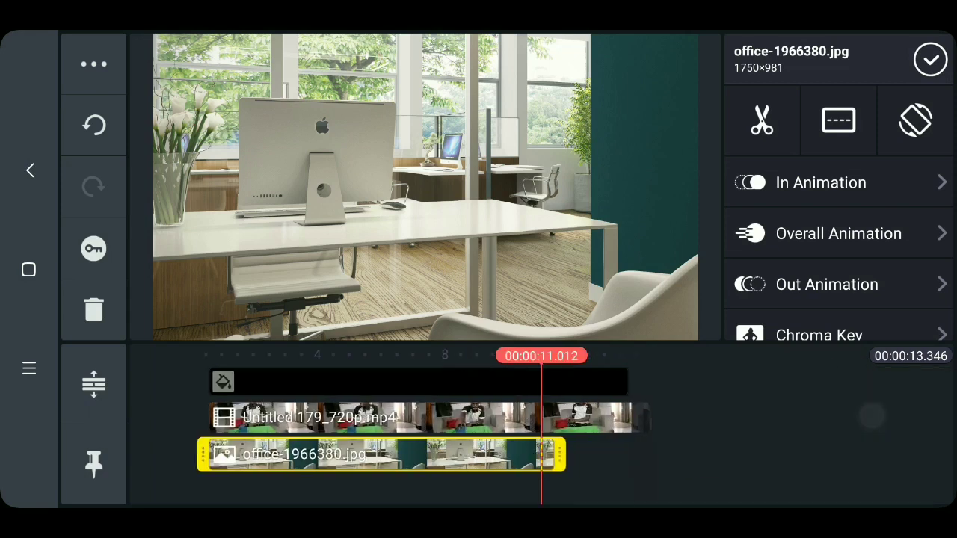
pyautogui.moveTo(829, 419)
pyautogui.mouseDown()
pyautogui.moveTo(786, 393)
pyautogui.moveTo(494, 457)
pyautogui.mouseUp()
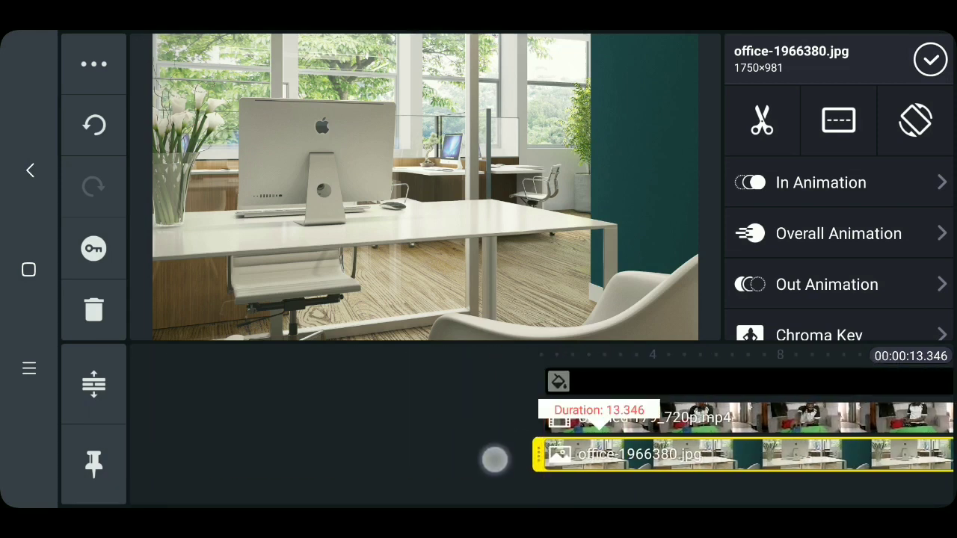
pyautogui.click(929, 58)
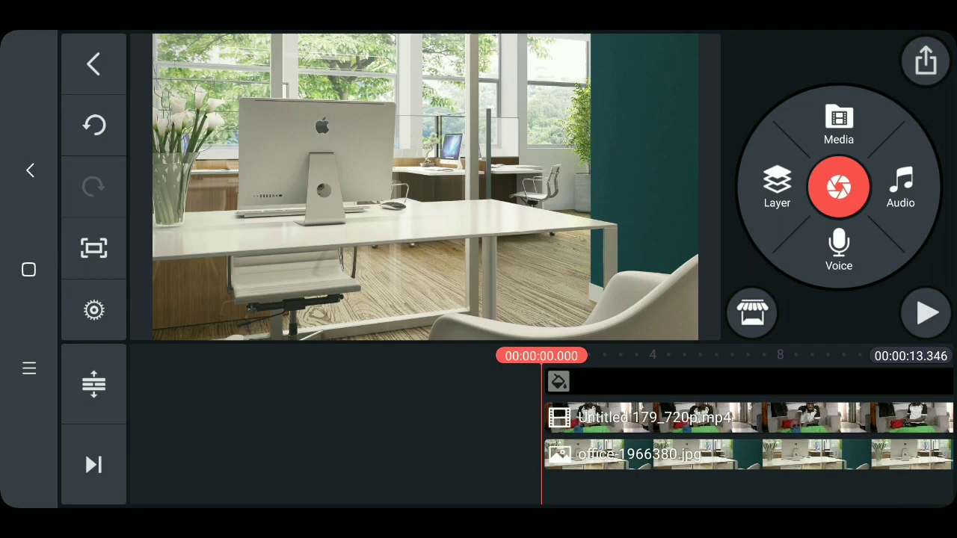
# Add the monitor PNG from the Photoshop Touch folder and move it left over the desk.
pyautogui.click(776, 187)
pyautogui.click(729, 95)
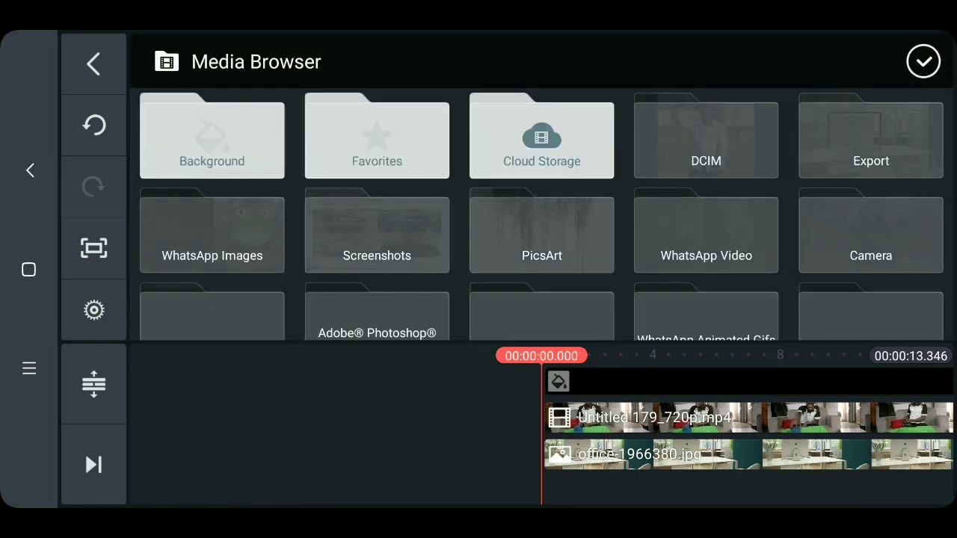
pyautogui.scroll(-2, 655, 228)
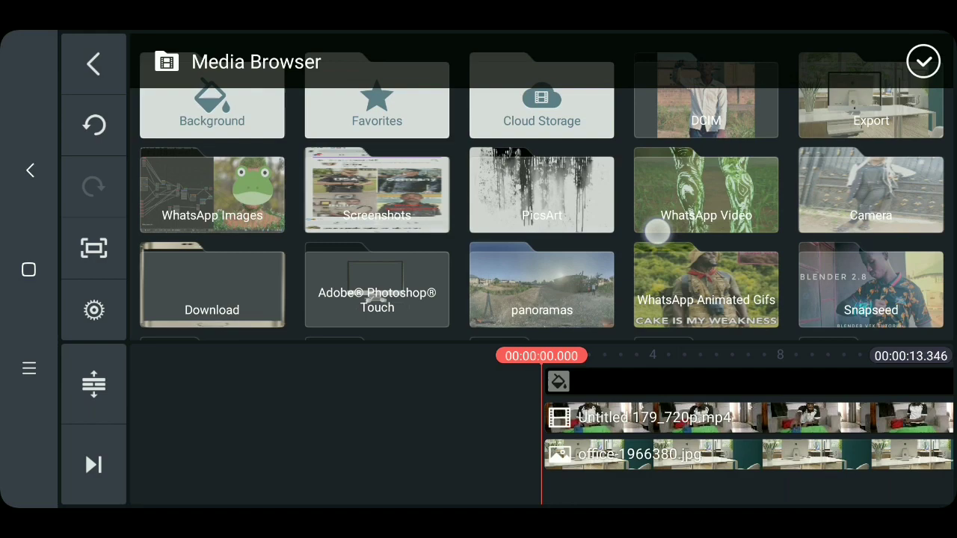
pyautogui.click(376, 267)
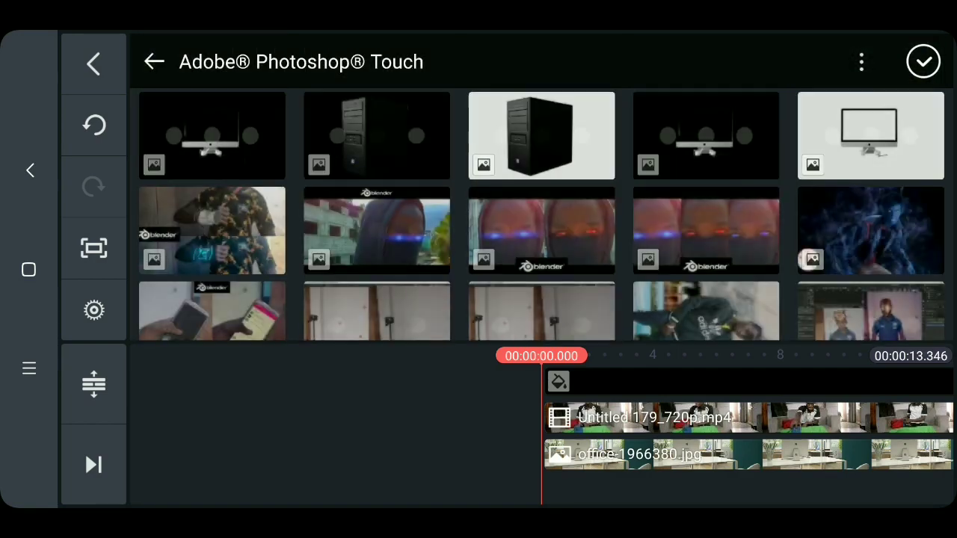
pyautogui.click(207, 127)
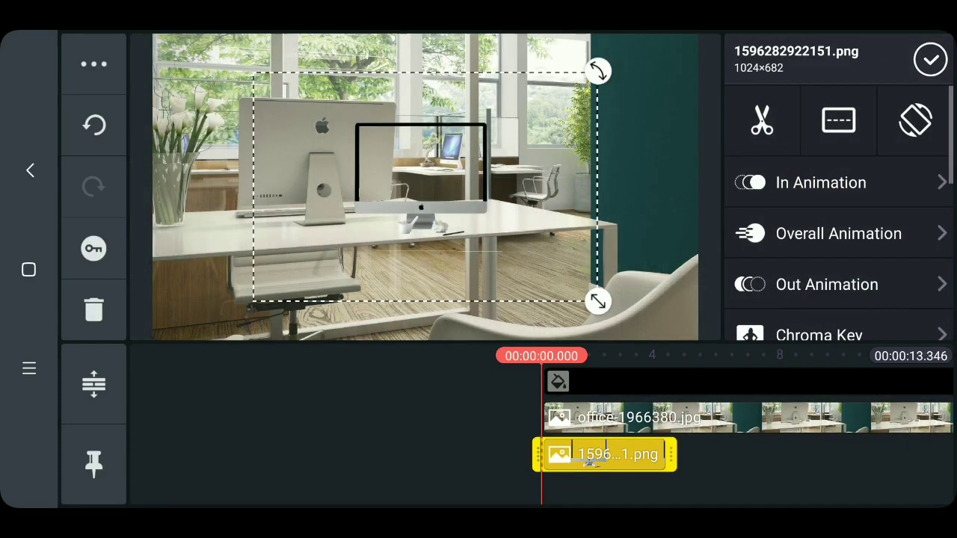
pyautogui.moveTo(523, 251); pyautogui.dragTo(470, 219)
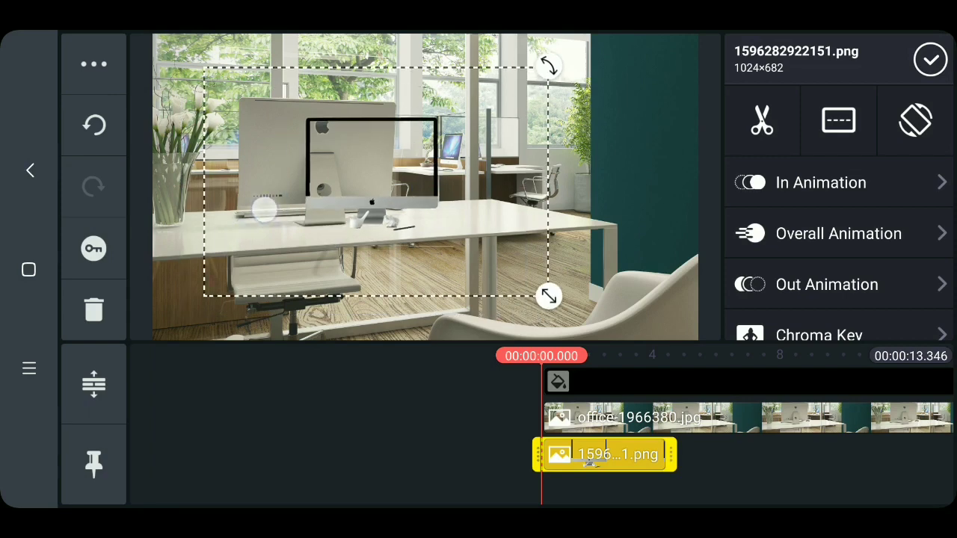
pyautogui.moveTo(264, 210); pyautogui.dragTo(248, 216)
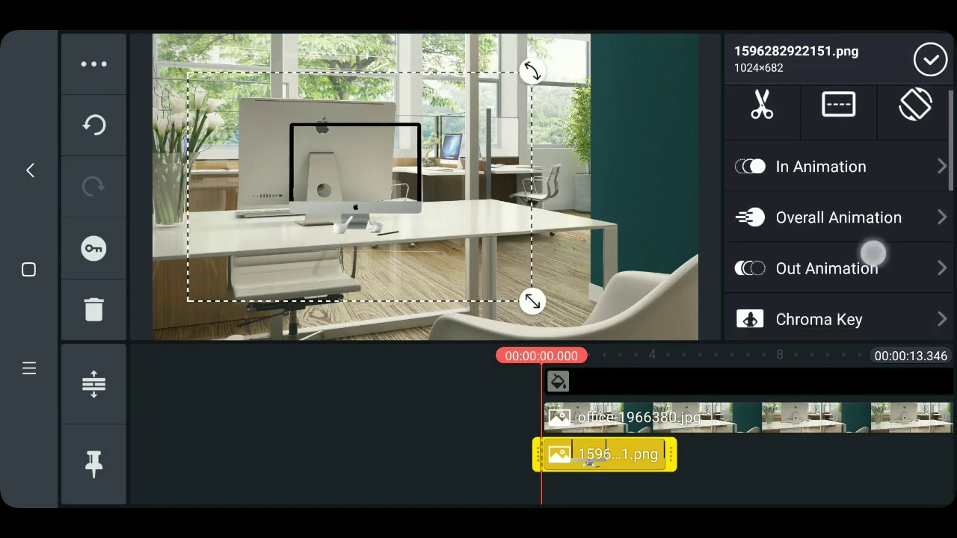
# Crop the monitor picture's bottom, then enlarge and fit it over the iMac.
pyautogui.moveTo(872, 251); pyautogui.dragTo(904, 123)
pyautogui.click(807, 217)
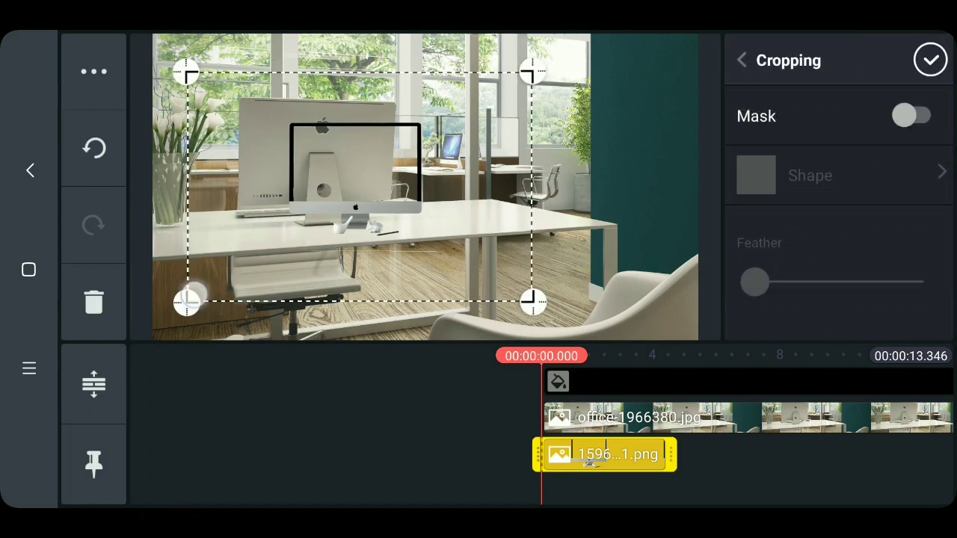
pyautogui.moveTo(188, 299)
pyautogui.mouseDown()
pyautogui.moveTo(197, 205)
pyautogui.moveTo(204, 216)
pyautogui.mouseUp()
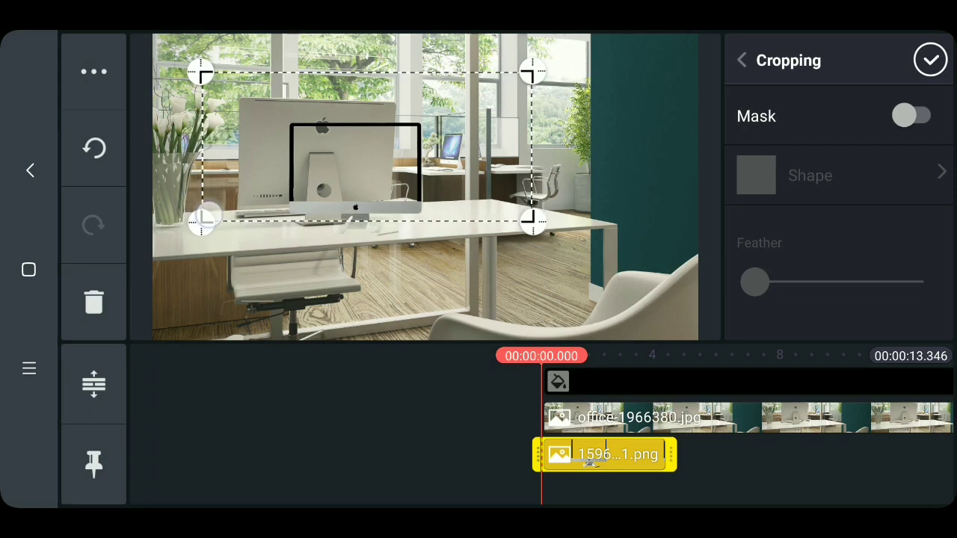
pyautogui.click(921, 54)
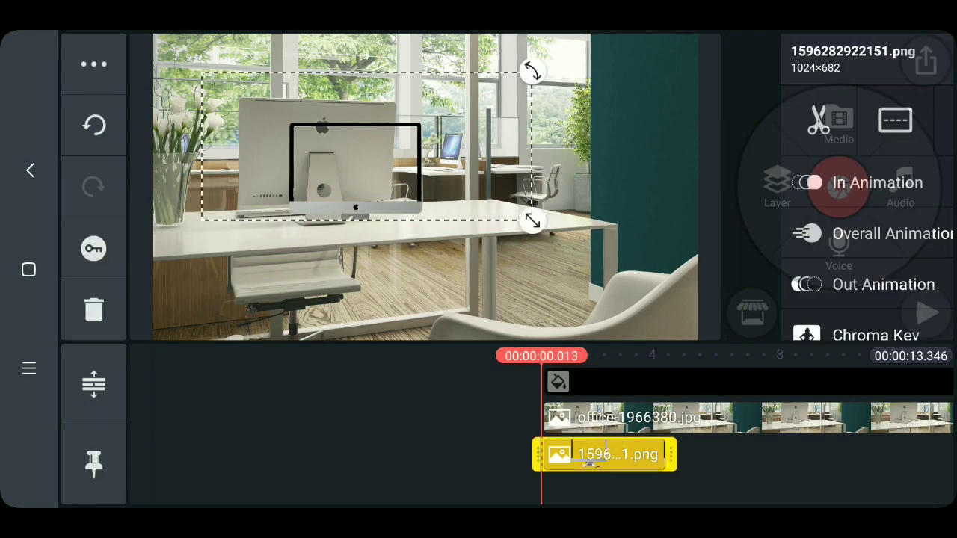
pyautogui.moveTo(550, 224)
pyautogui.mouseDown()
pyautogui.moveTo(568, 243)
pyautogui.moveTo(600, 235)
pyautogui.mouseUp()
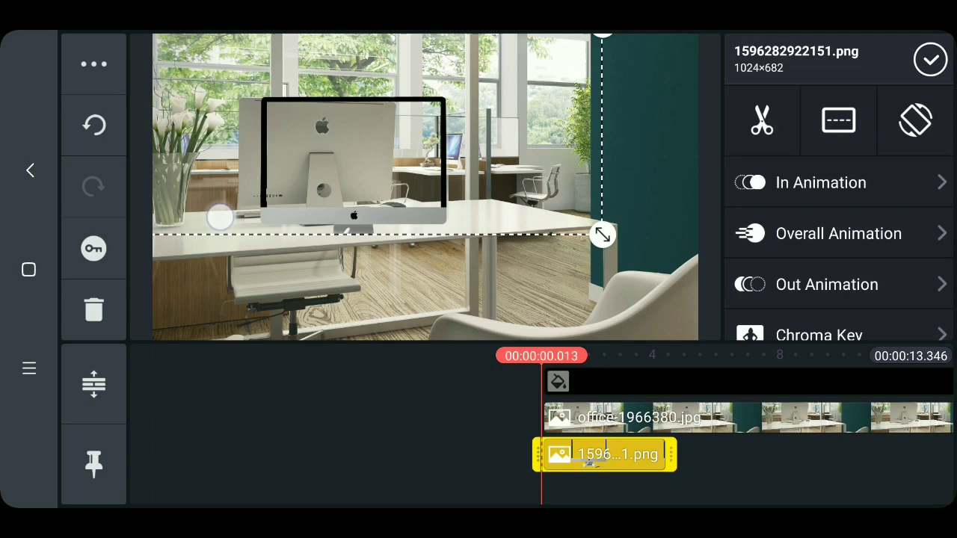
pyautogui.moveTo(220, 216); pyautogui.dragTo(191, 212)
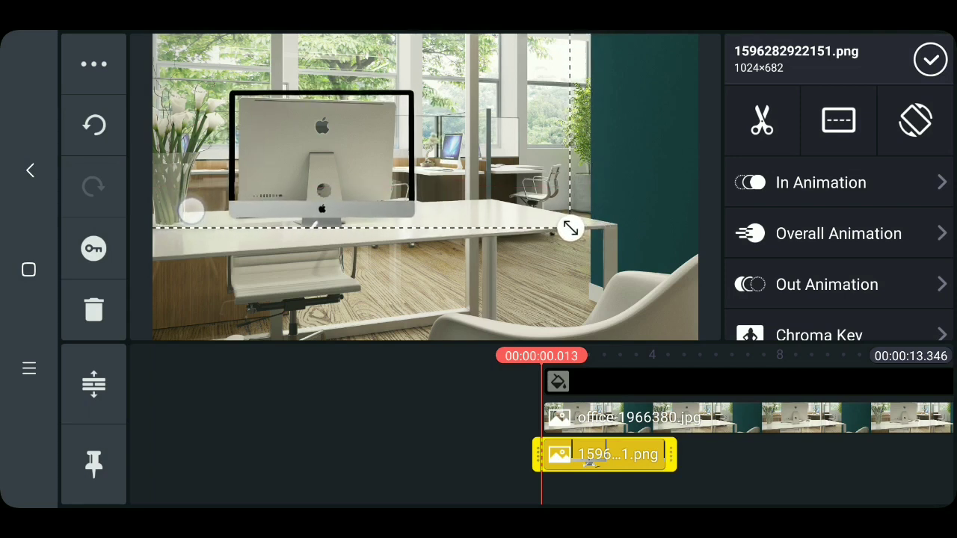
# Extend the monitor picture layer to the full 13.346-second length.
pyautogui.click(280, 403)
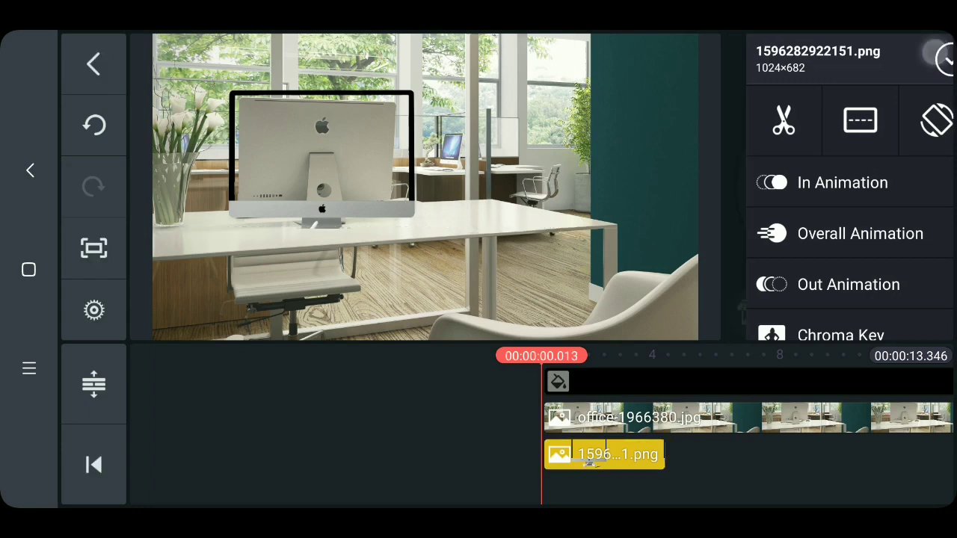
pyautogui.click(606, 455)
pyautogui.moveTo(280, 403); pyautogui.dragTo(150, 356)
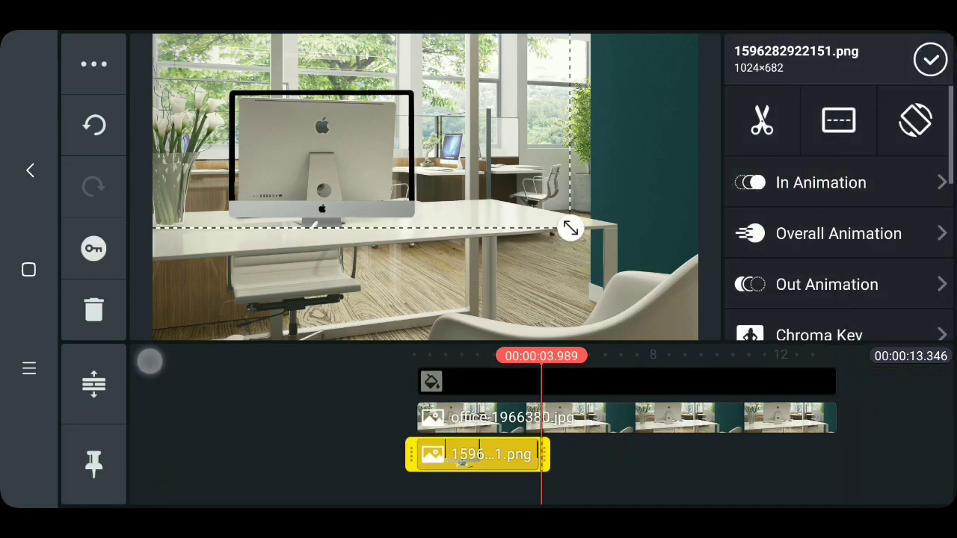
pyautogui.moveTo(546, 454); pyautogui.dragTo(721, 430)
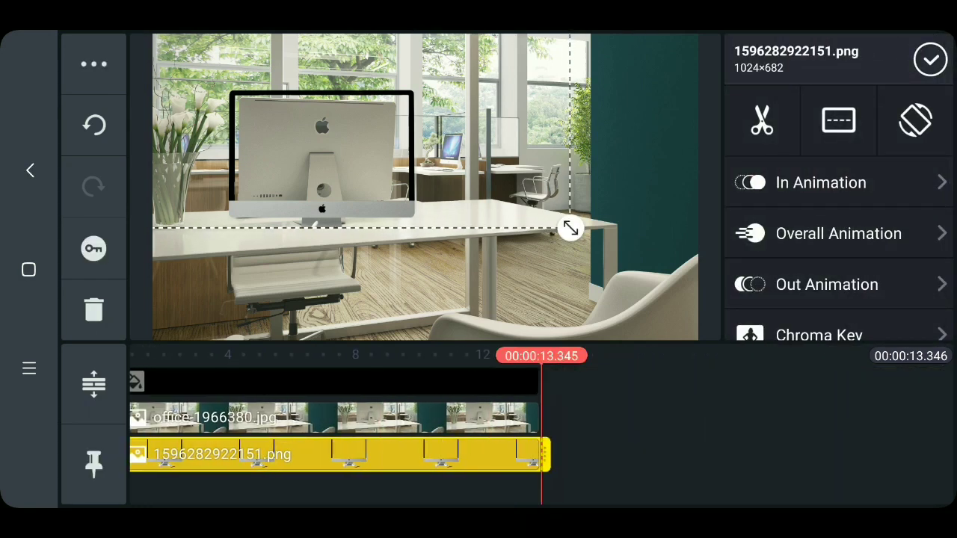
pyautogui.moveTo(563, 454); pyautogui.dragTo(748, 452)
pyautogui.click(612, 447)
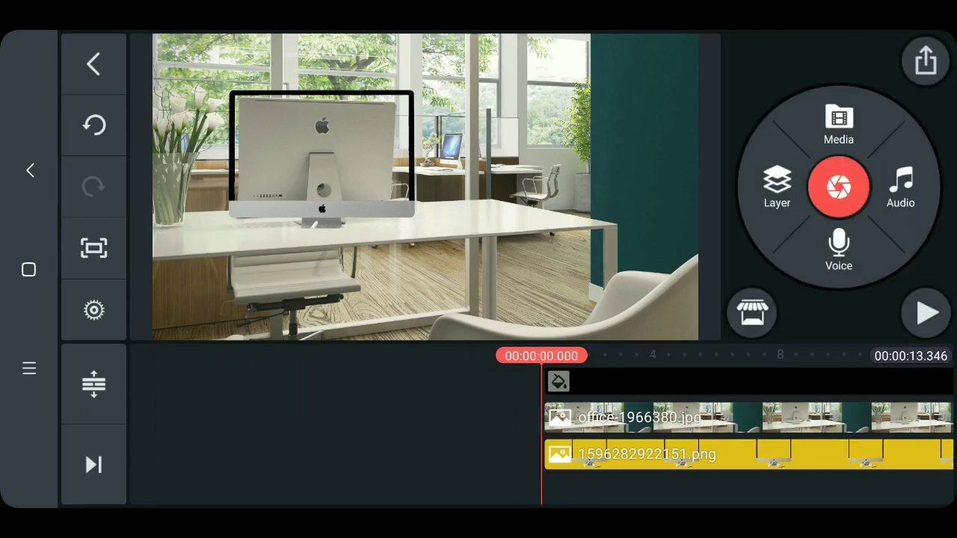
# Bring the seated-man video layer to the front.
pyautogui.click(506, 455)
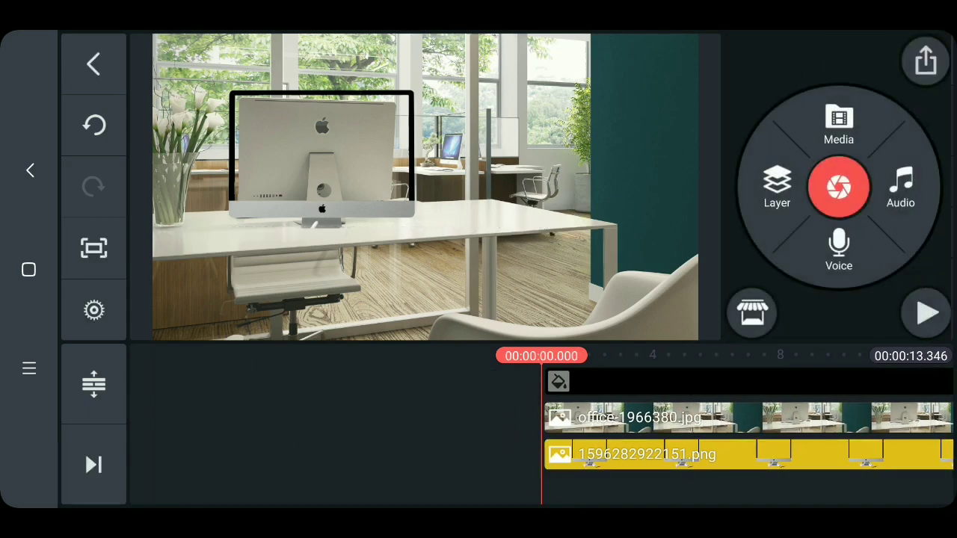
pyautogui.moveTo(705, 447); pyautogui.dragTo(702, 501)
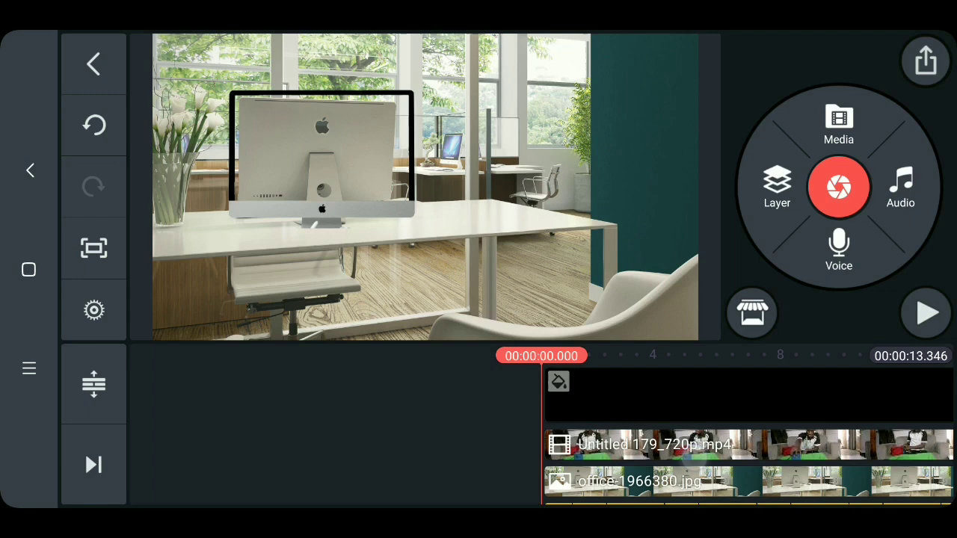
pyautogui.click(651, 446)
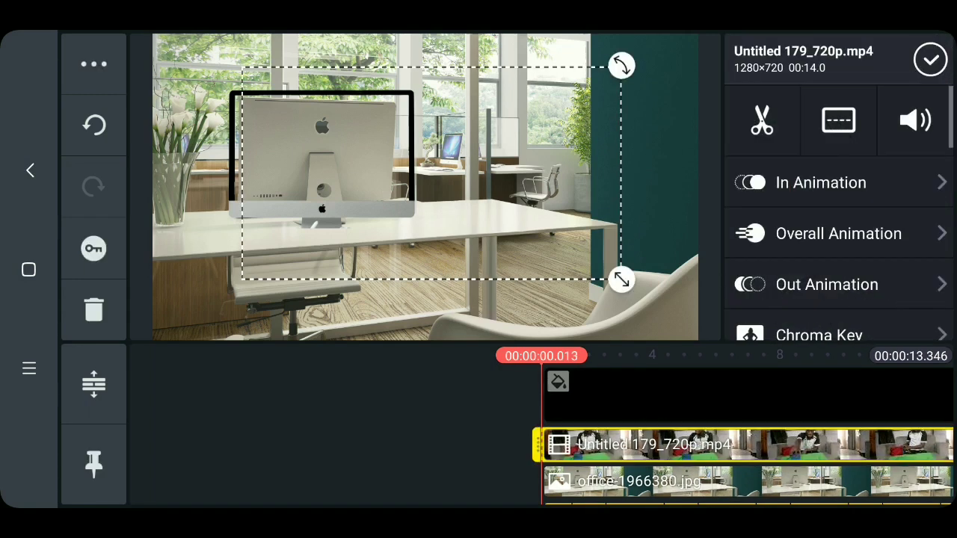
pyautogui.click(93, 63)
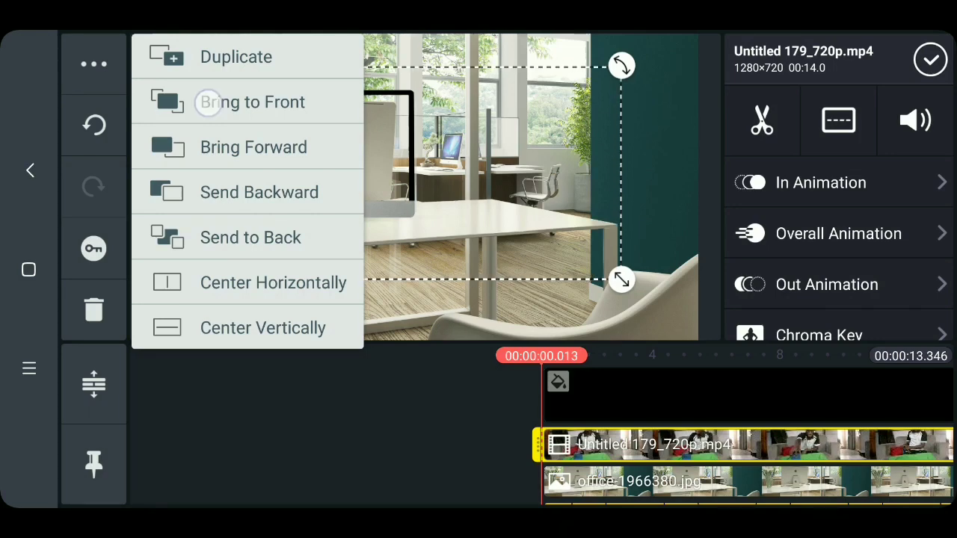
pyautogui.click(209, 103)
pyautogui.click(930, 60)
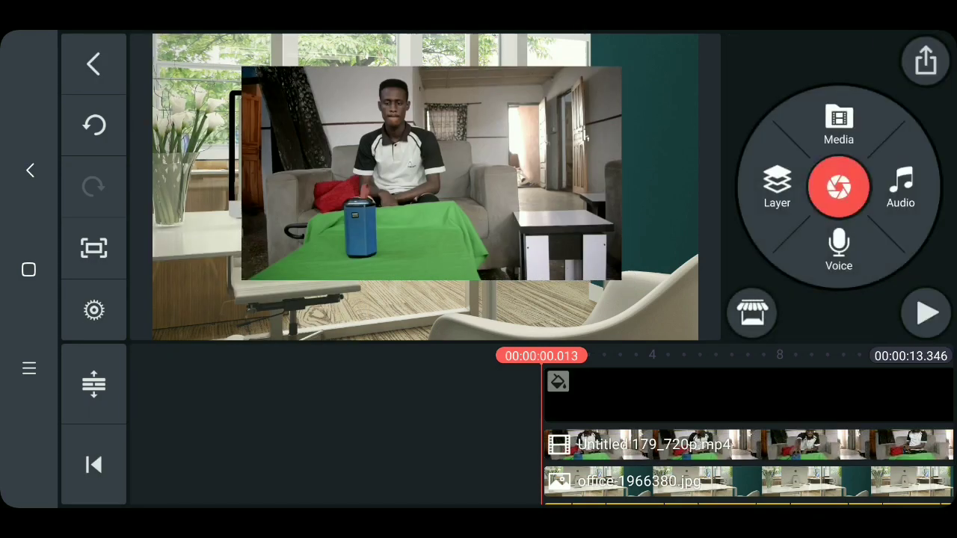
# Move the seated-man video left so it sits over the office desk.
pyautogui.click(579, 224)
pyautogui.moveTo(588, 246); pyautogui.dragTo(533, 238)
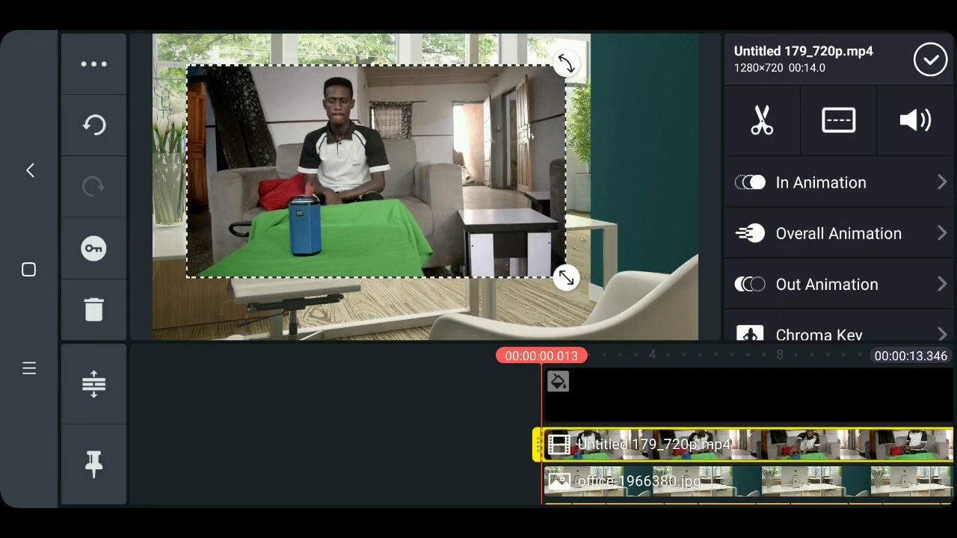
pyautogui.moveTo(376, 172)
pyautogui.mouseDown()
pyautogui.moveTo(421, 265)
pyautogui.moveTo(389, 203)
pyautogui.mouseUp()
pyautogui.click(930, 60)
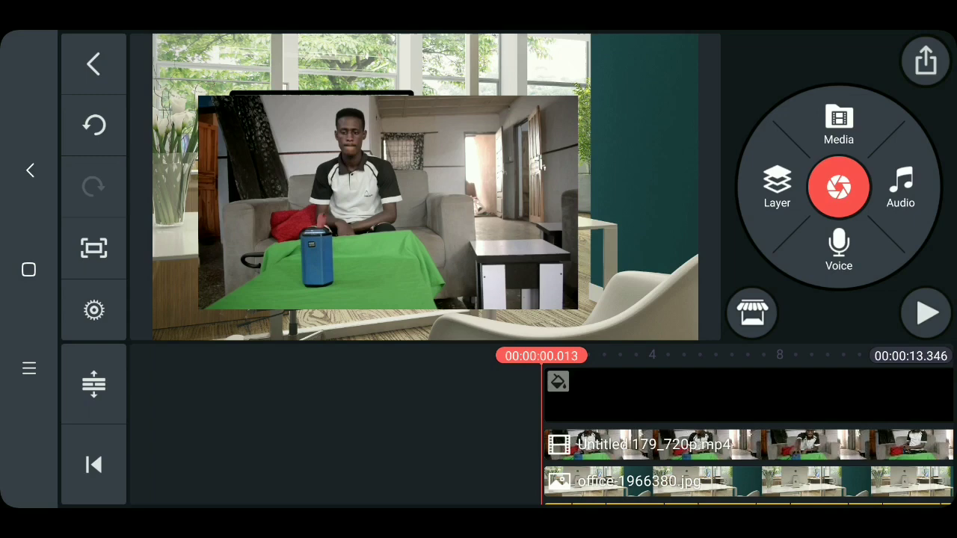
pyautogui.moveTo(722, 424); pyautogui.dragTo(722, 355)
# Bring the monitor-frame PNG layer to the front, above the video.
pyautogui.click(685, 449)
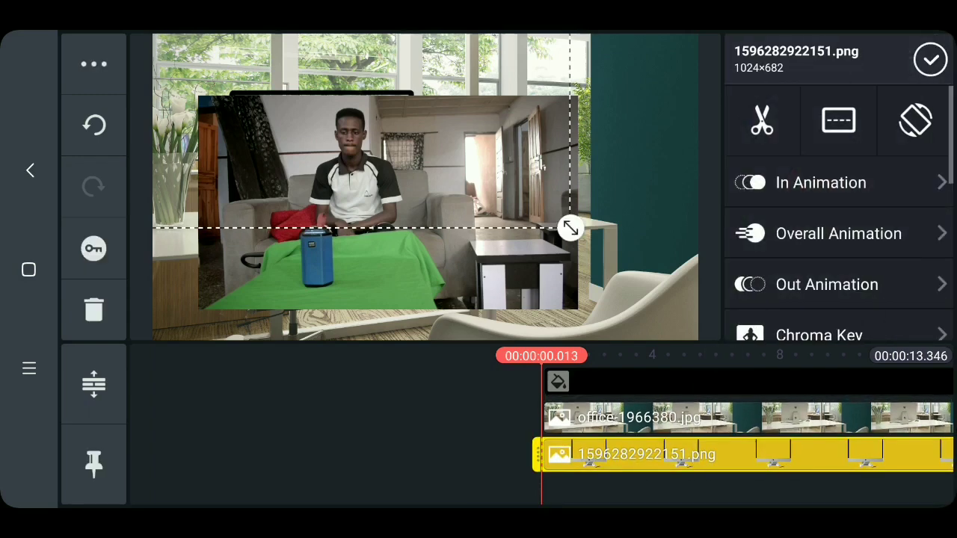
pyautogui.click(94, 63)
pyautogui.click(252, 101)
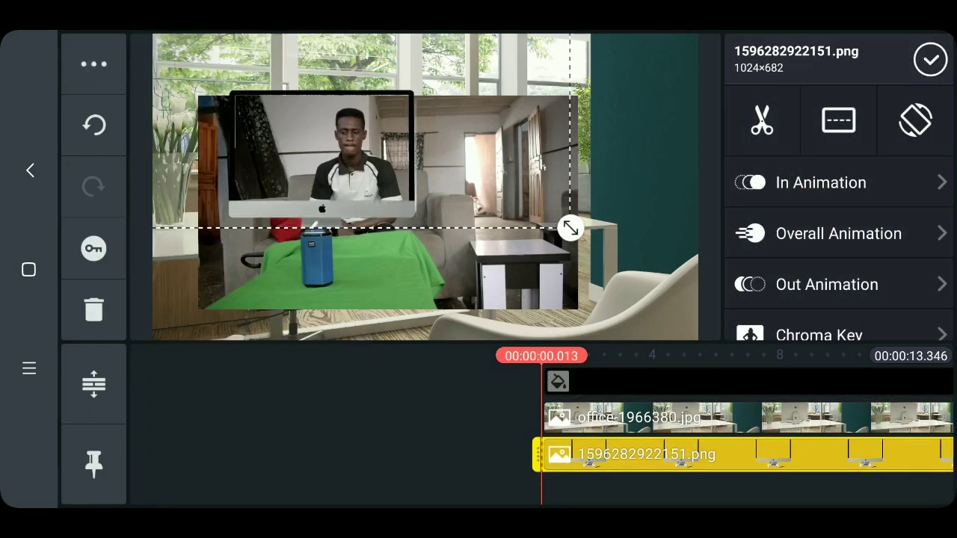
pyautogui.click(930, 60)
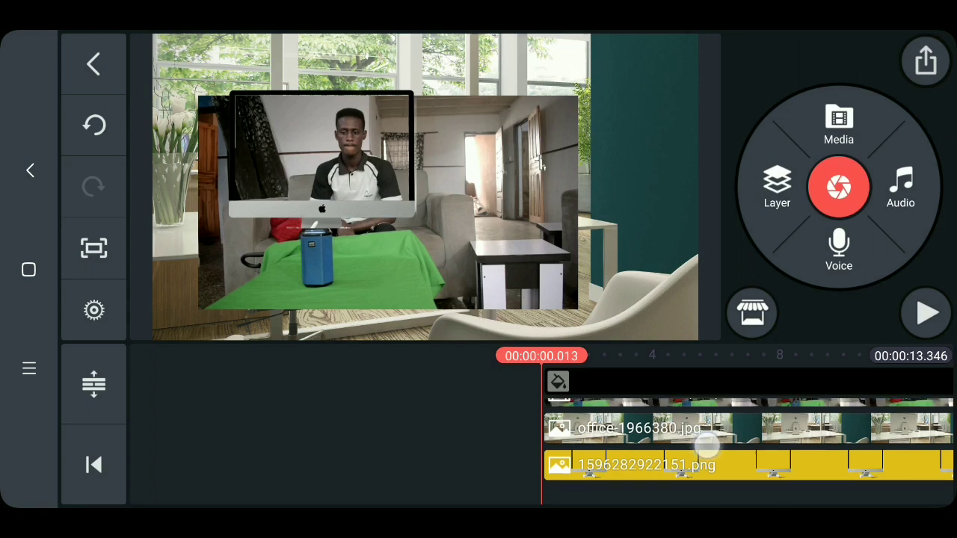
pyautogui.moveTo(706, 423); pyautogui.dragTo(706, 447)
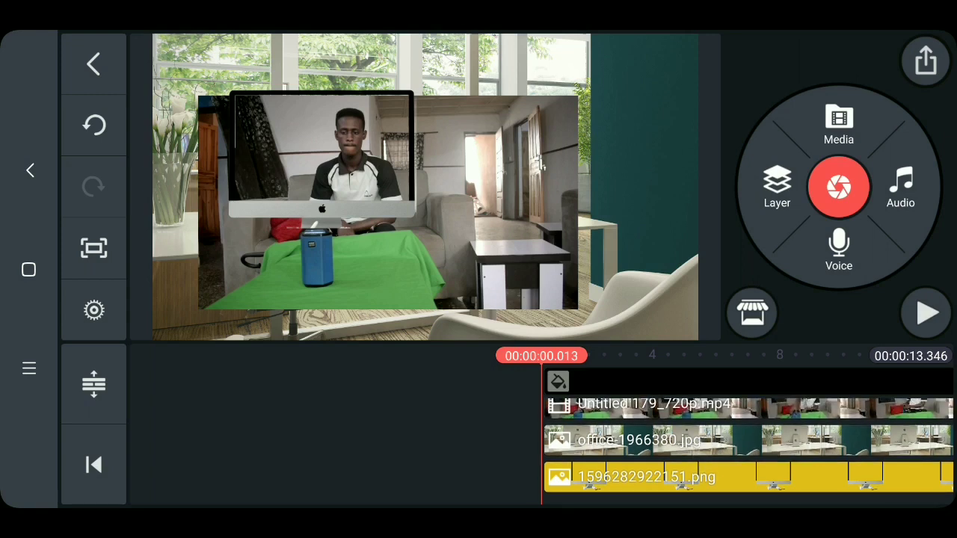
# Resize and position the seated-man video inside the monitor screen.
pyautogui.click(663, 426)
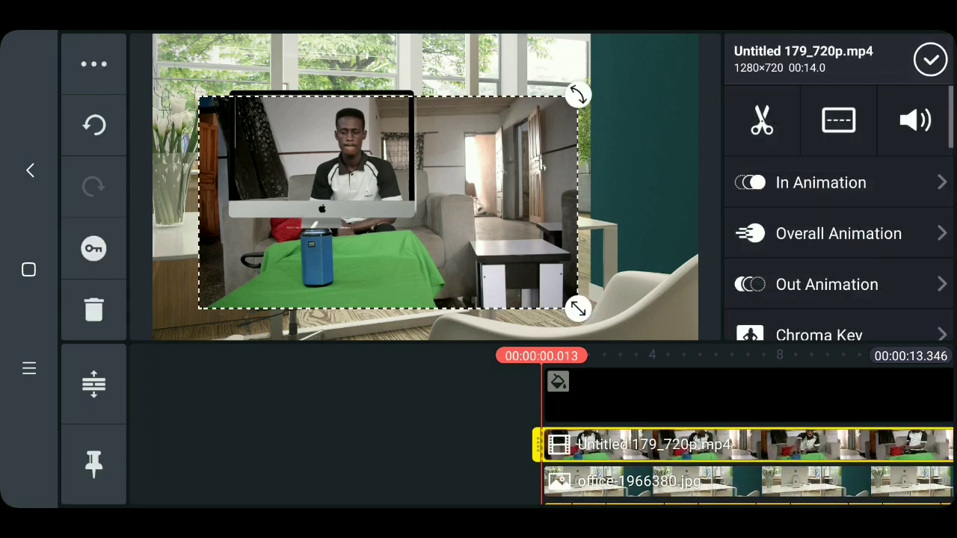
pyautogui.moveTo(578, 308); pyautogui.dragTo(502, 263)
pyautogui.moveTo(388, 202)
pyautogui.mouseDown()
pyautogui.moveTo(323, 141)
pyautogui.moveTo(326, 157)
pyautogui.mouseUp()
pyautogui.moveTo(438, 221); pyautogui.dragTo(495, 243)
pyautogui.moveTo(183, 198)
pyautogui.mouseDown()
pyautogui.moveTo(199, 190)
pyautogui.moveTo(200, 199)
pyautogui.mouseUp()
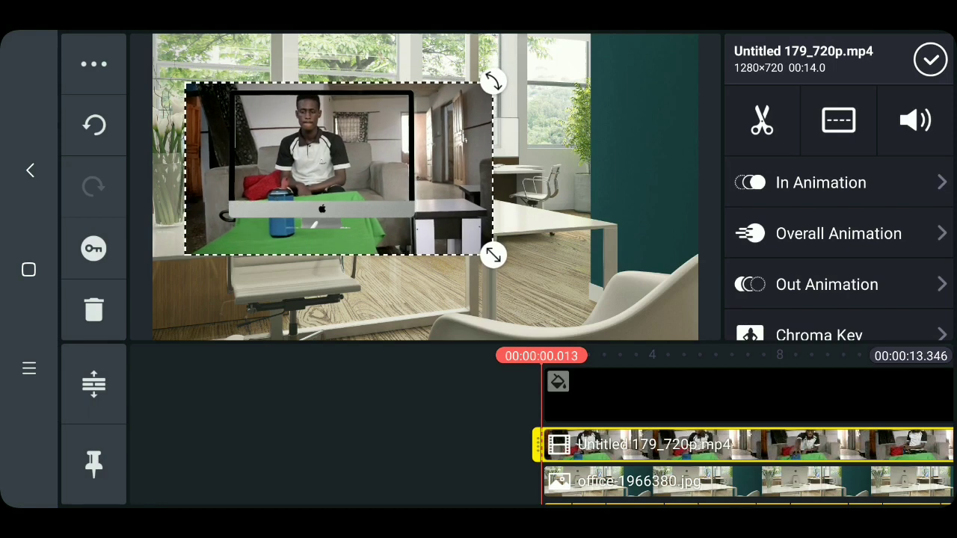
# Crop the video's left and right sides in to the monitor edges.
pyautogui.moveTo(907, 284); pyautogui.dragTo(905, 146)
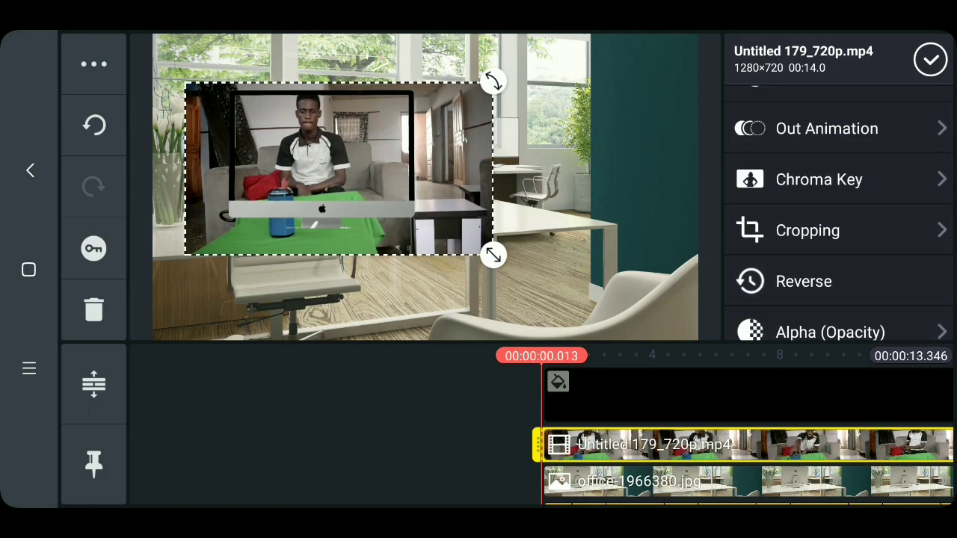
pyautogui.click(808, 230)
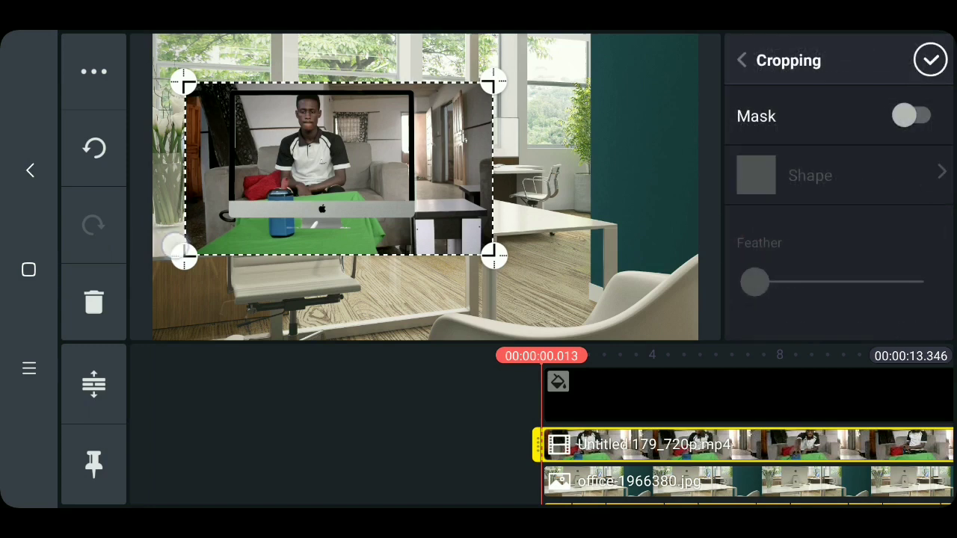
pyautogui.moveTo(175, 245); pyautogui.dragTo(216, 265)
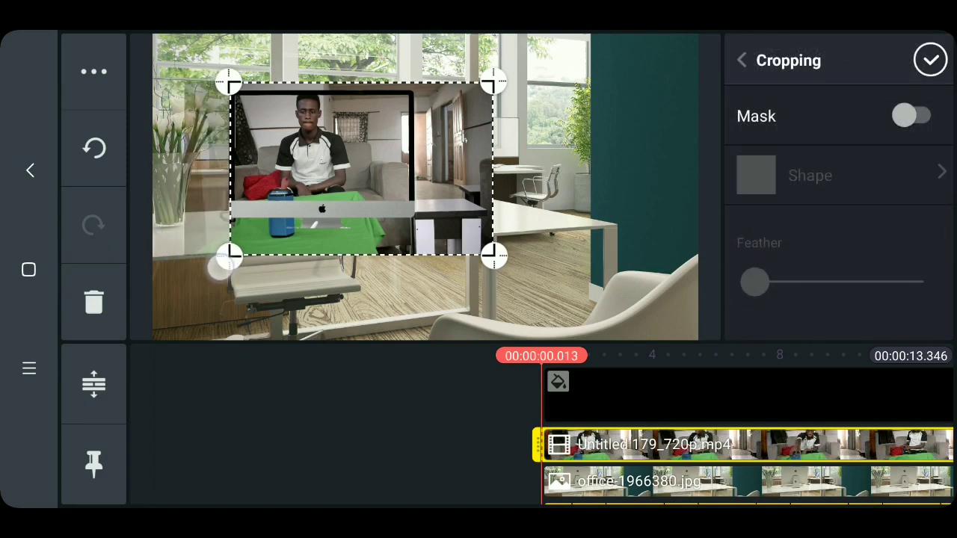
pyautogui.moveTo(502, 257)
pyautogui.mouseDown()
pyautogui.moveTo(435, 269)
pyautogui.moveTo(433, 255)
pyautogui.mouseUp()
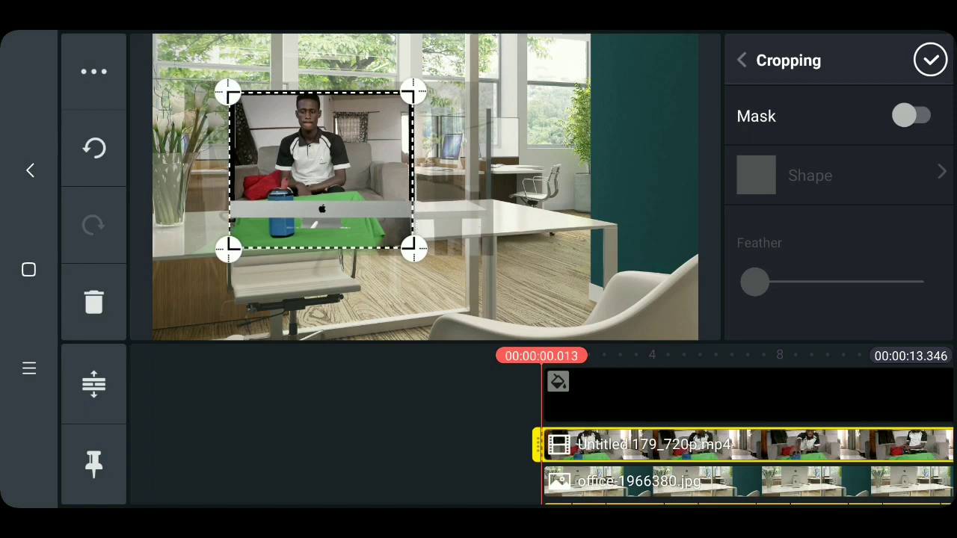
pyautogui.click(927, 60)
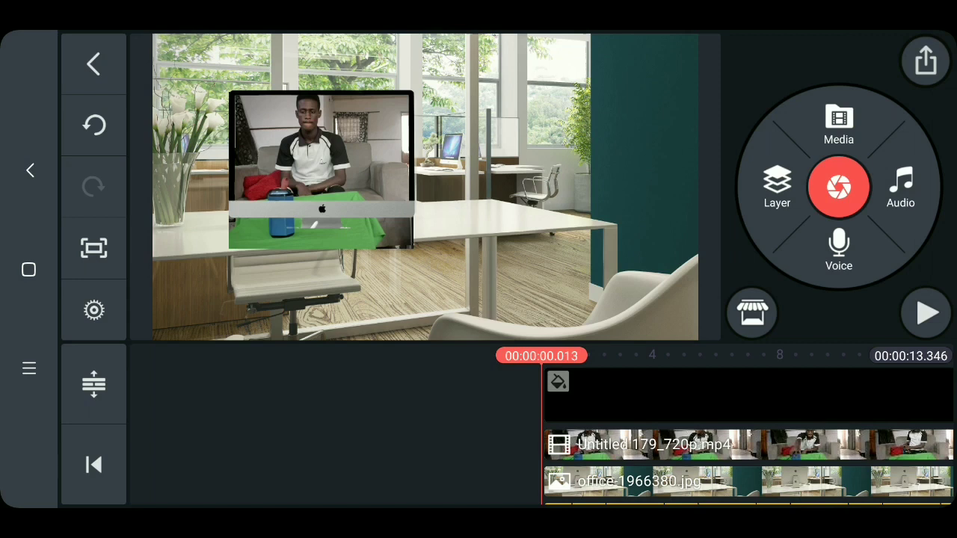
# Enable Chroma Key on the overlay clip and pick the green colour to remove.
pyautogui.moveTo(701, 437)
pyautogui.mouseDown()
pyautogui.moveTo(706, 415)
pyautogui.moveTo(698, 425)
pyautogui.mouseUp()
pyautogui.click(672, 445)
pyautogui.moveTo(890, 267); pyautogui.dragTo(889, 165)
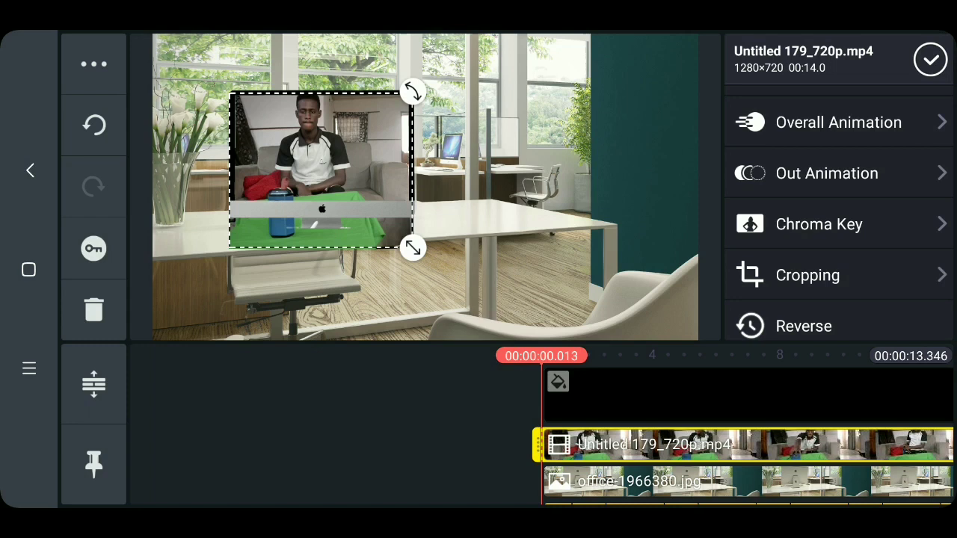
pyautogui.click(843, 218)
pyautogui.click(916, 112)
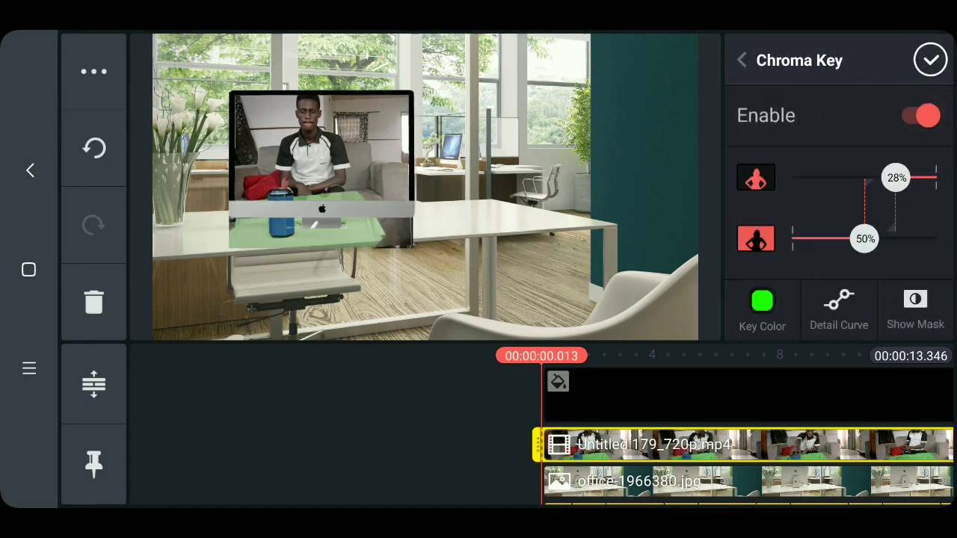
pyautogui.click(762, 310)
# Set the key thresholds to 29% and 65%, checking the result with Show Mask.
pyautogui.click(915, 306)
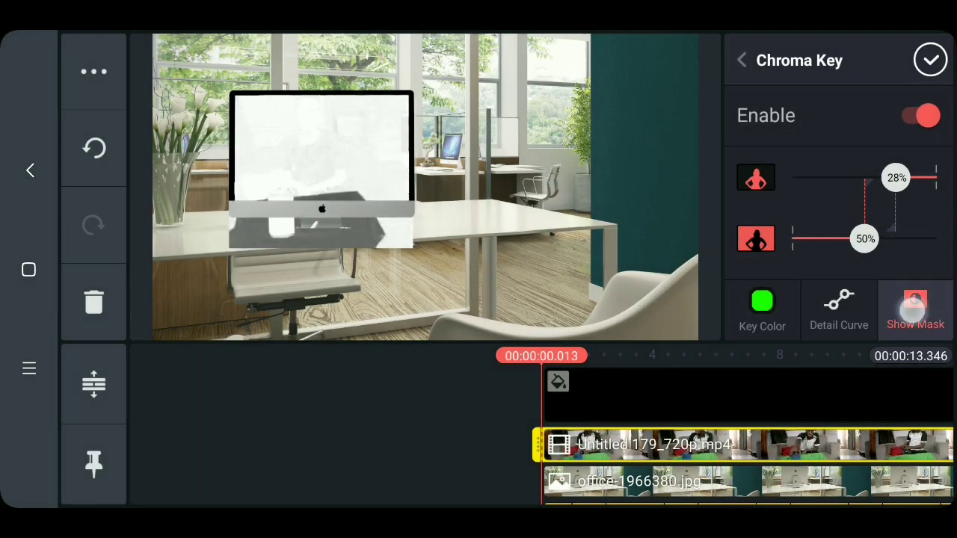
pyautogui.moveTo(896, 178)
pyautogui.mouseDown()
pyautogui.moveTo(875, 198)
pyautogui.moveTo(897, 178)
pyautogui.mouseUp()
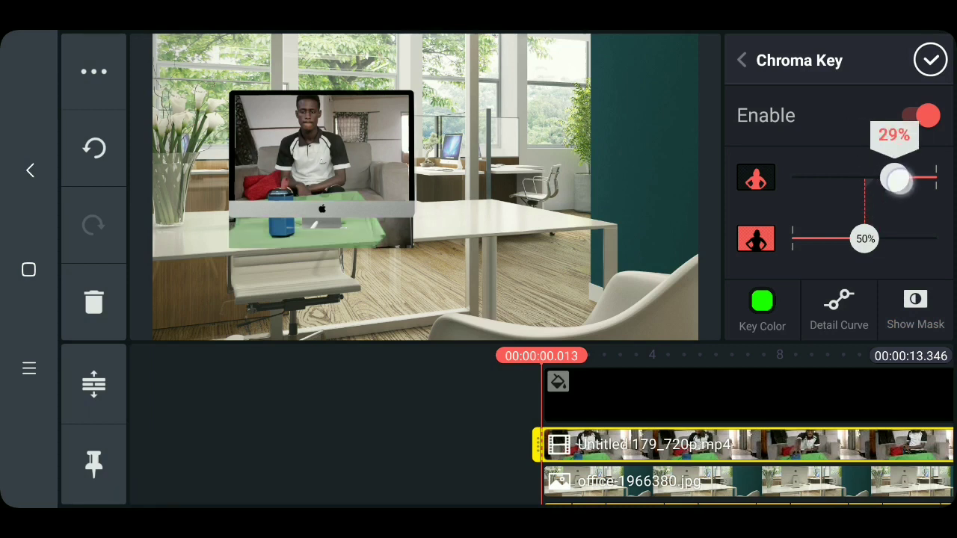
pyautogui.click(916, 306)
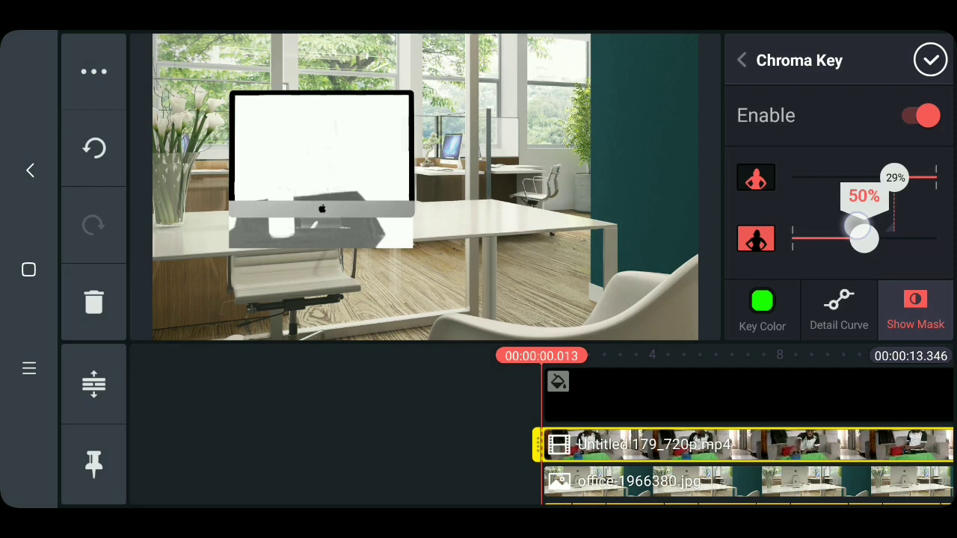
pyautogui.moveTo(865, 239); pyautogui.dragTo(885, 239)
# Lower the Detail Curve's upper point and apply the chroma key.
pyautogui.click(827, 310)
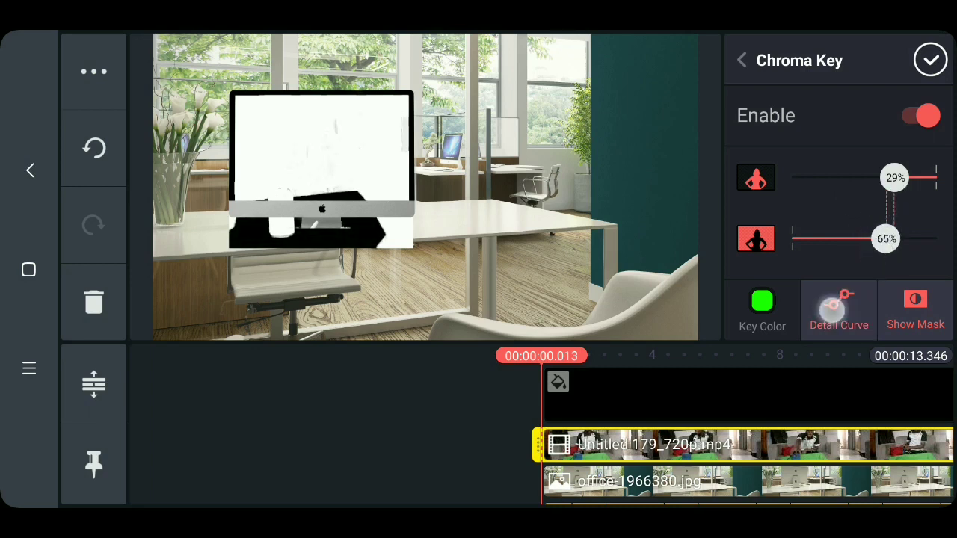
pyautogui.moveTo(891, 154)
pyautogui.mouseDown()
pyautogui.moveTo(891, 203)
pyautogui.moveTo(859, 165)
pyautogui.mouseUp()
pyautogui.click(930, 60)
pyautogui.click(915, 309)
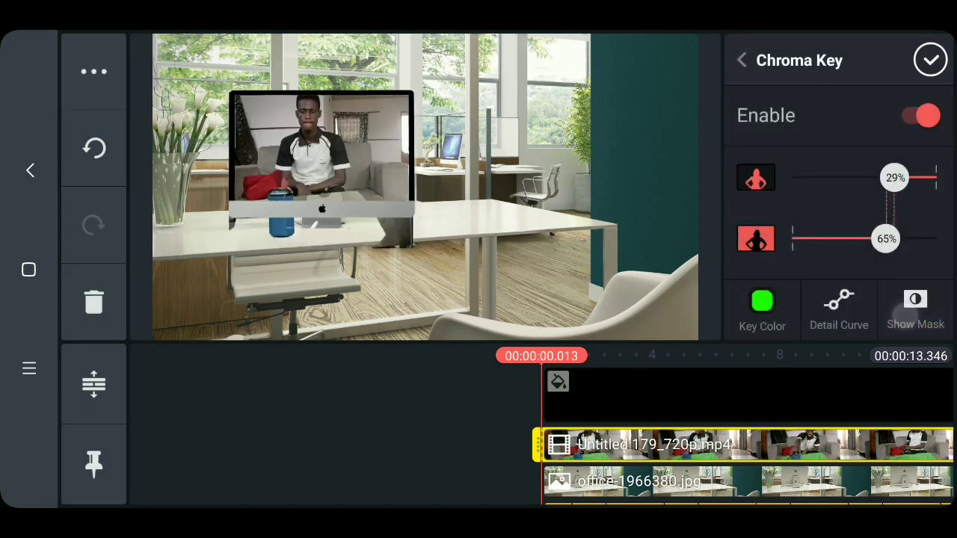
pyautogui.click(930, 60)
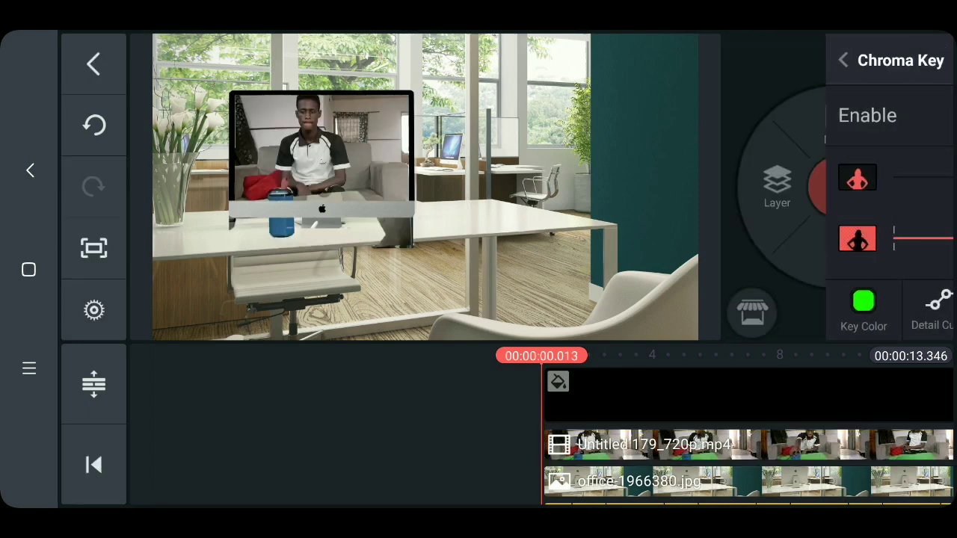
# Duplicate the keyed seated-man clip onto a new layer via the ⋯ menu.
pyautogui.click(631, 433)
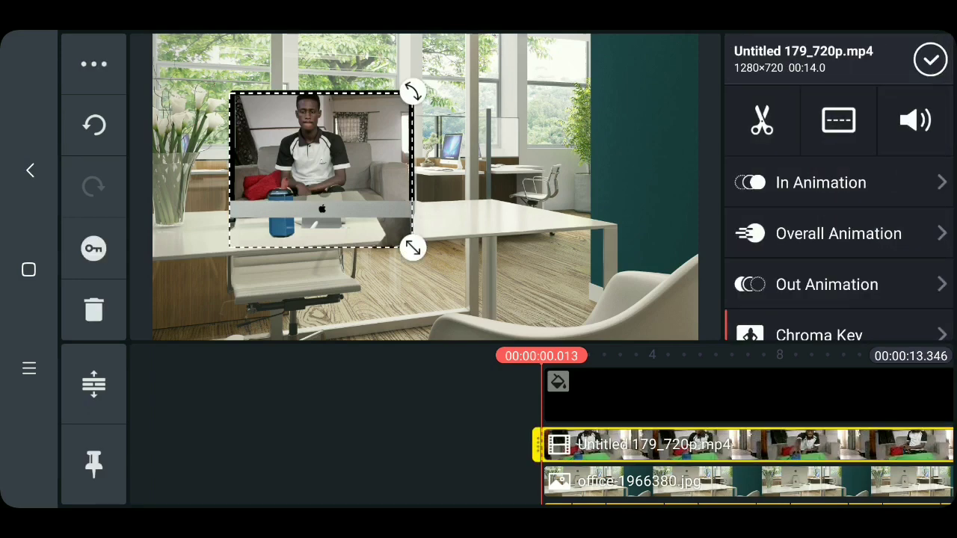
pyautogui.click(930, 59)
pyautogui.click(630, 445)
pyautogui.click(94, 64)
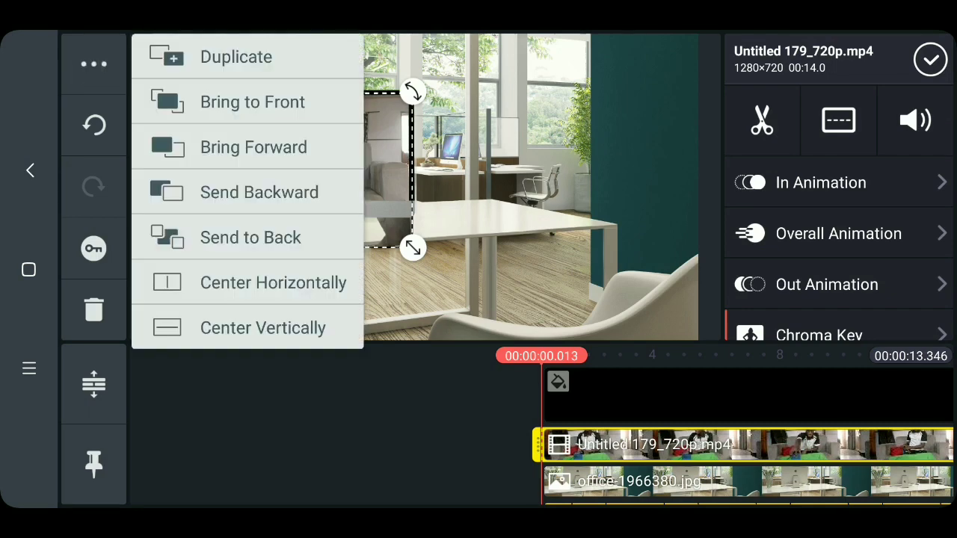
pyautogui.click(236, 57)
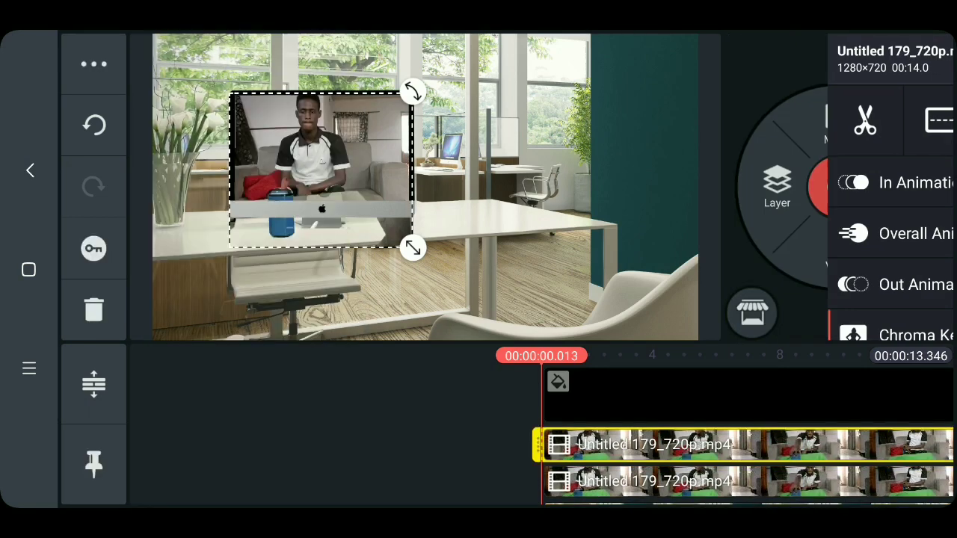
pyautogui.click(930, 60)
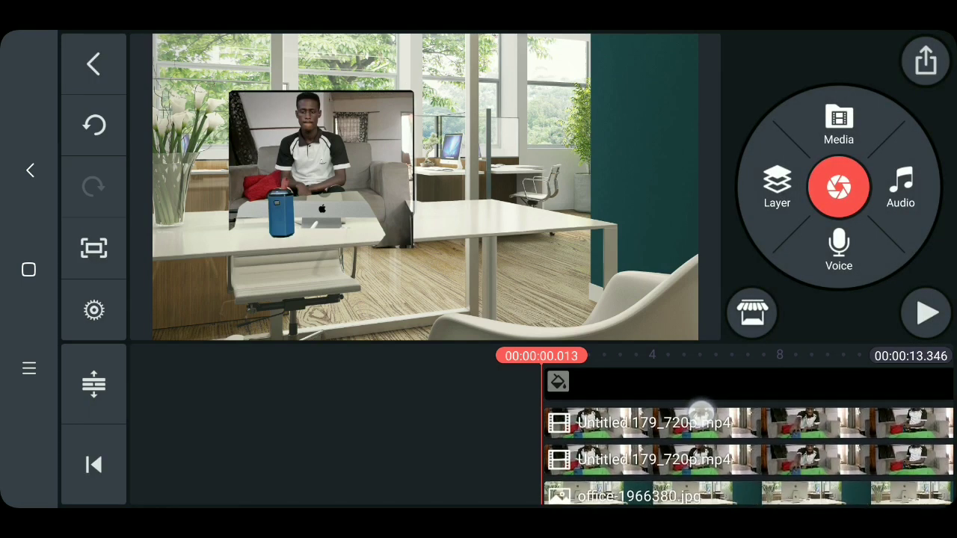
pyautogui.moveTo(700, 412)
pyautogui.mouseDown()
pyautogui.moveTo(744, 335)
pyautogui.moveTo(745, 397)
pyautogui.mouseUp()
pyautogui.click(651, 454)
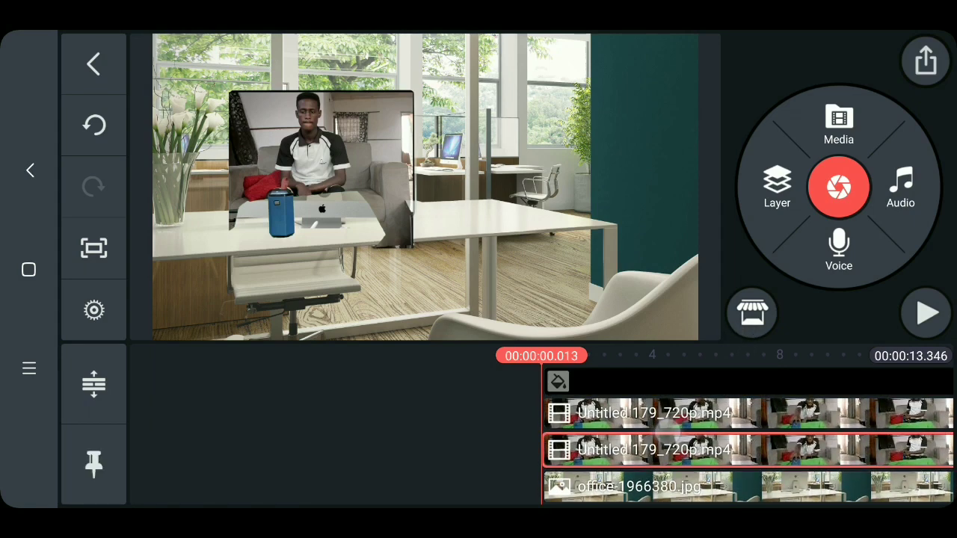
# Crop the upper overlay copy's bottom up to the desk line.
pyautogui.click(673, 454)
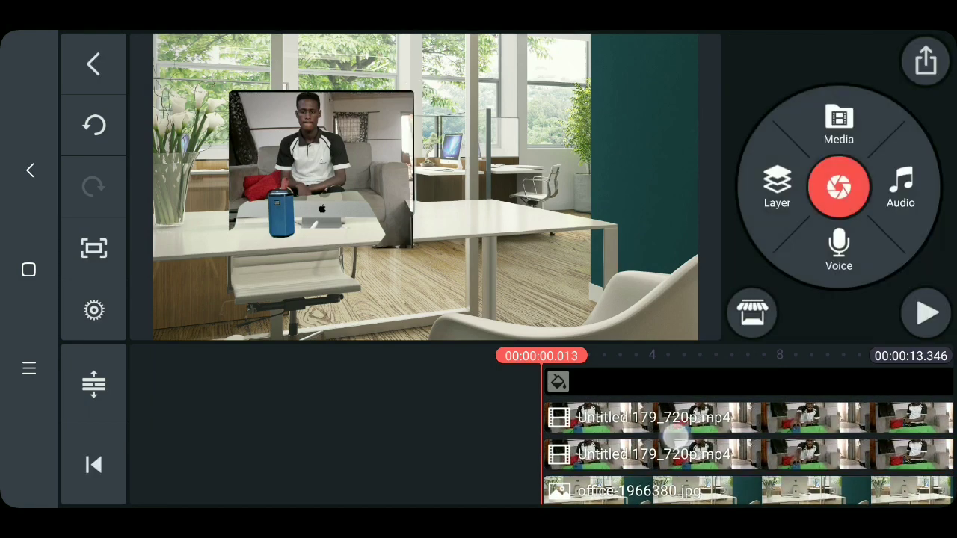
pyautogui.click(673, 418)
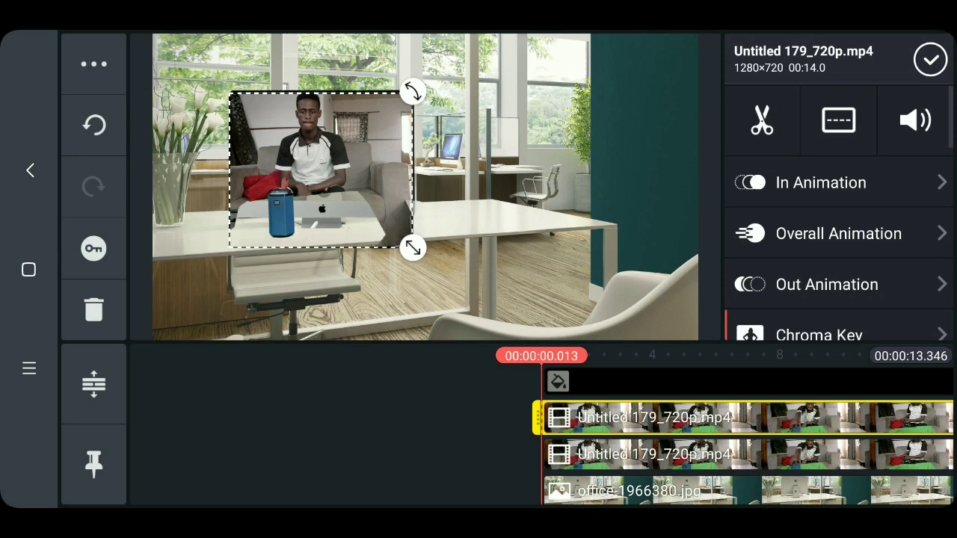
pyautogui.moveTo(879, 269)
pyautogui.mouseDown()
pyautogui.moveTo(880, 220)
pyautogui.moveTo(897, 186)
pyautogui.mouseUp()
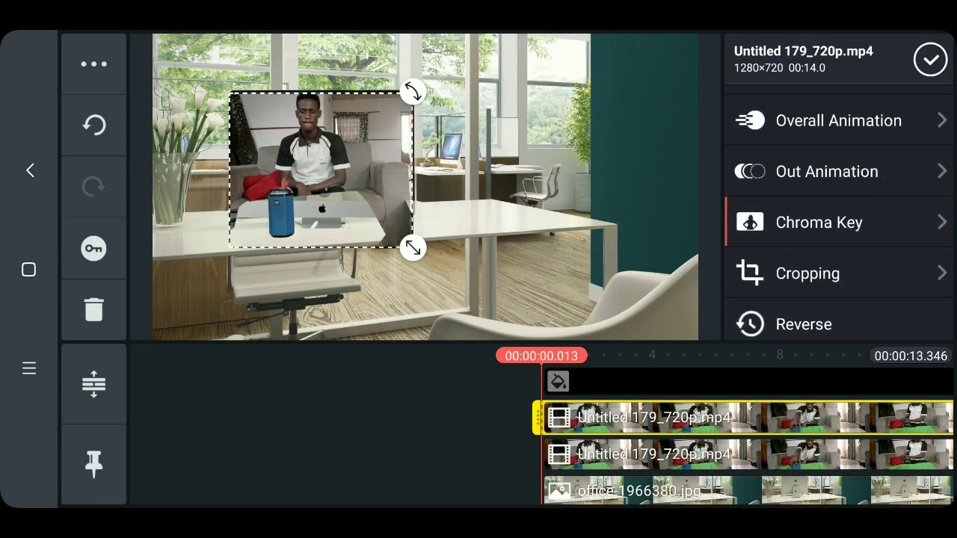
pyautogui.click(838, 273)
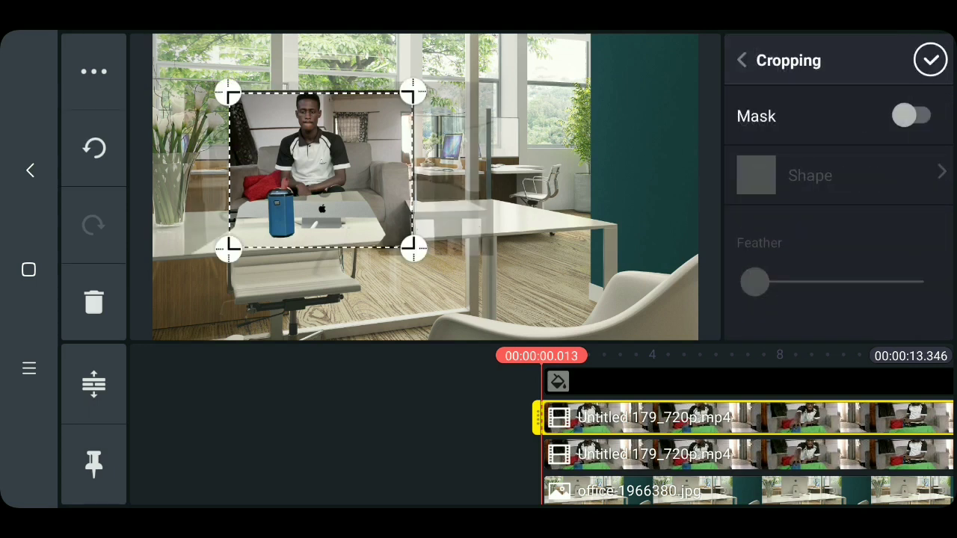
pyautogui.moveTo(228, 247); pyautogui.dragTo(228, 208)
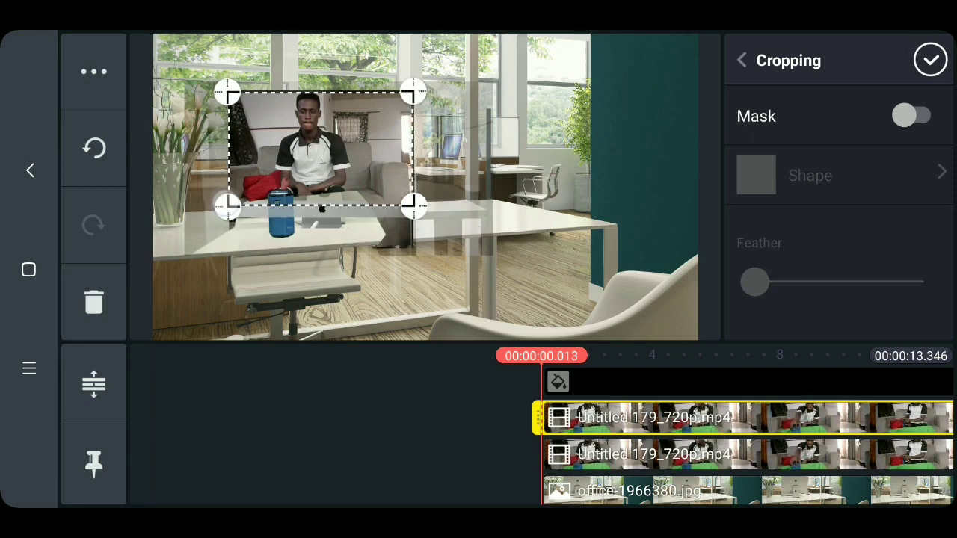
pyautogui.click(930, 61)
# Bring the lower overlay copy to the front.
pyautogui.click(677, 449)
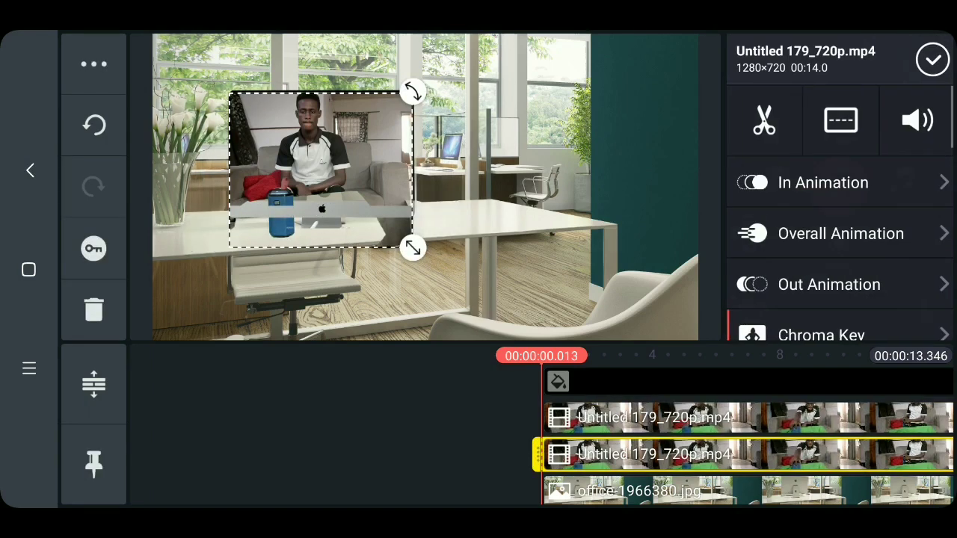
pyautogui.click(93, 64)
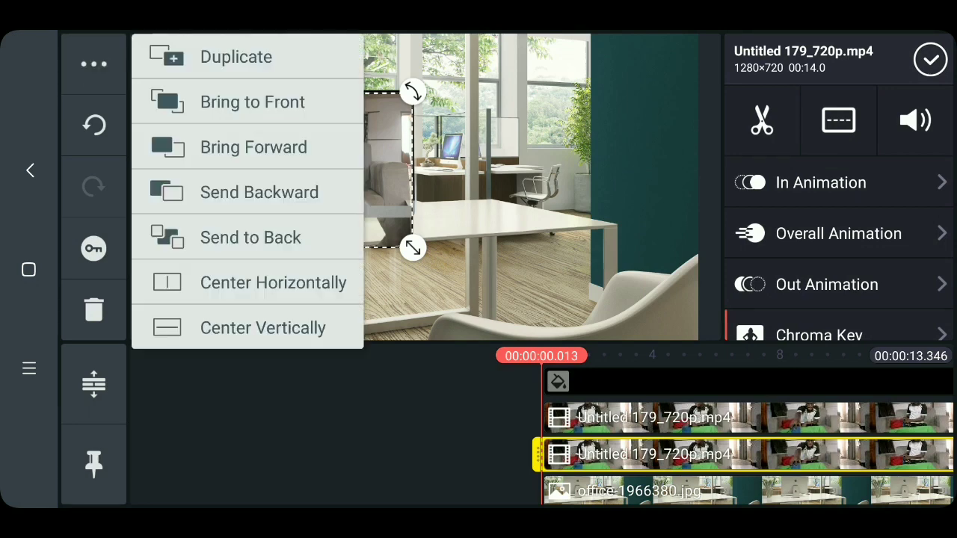
pyautogui.click(253, 101)
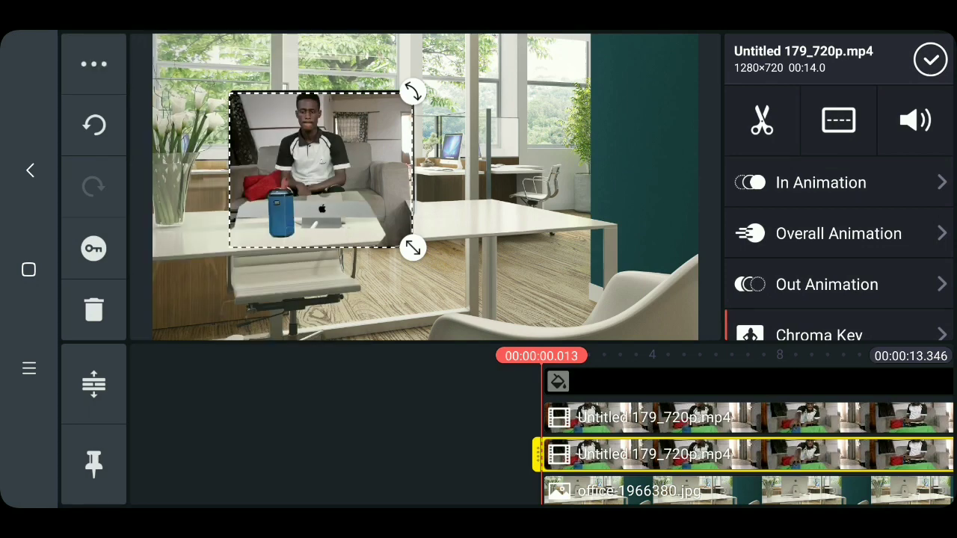
pyautogui.scroll(-2, 880, 224)
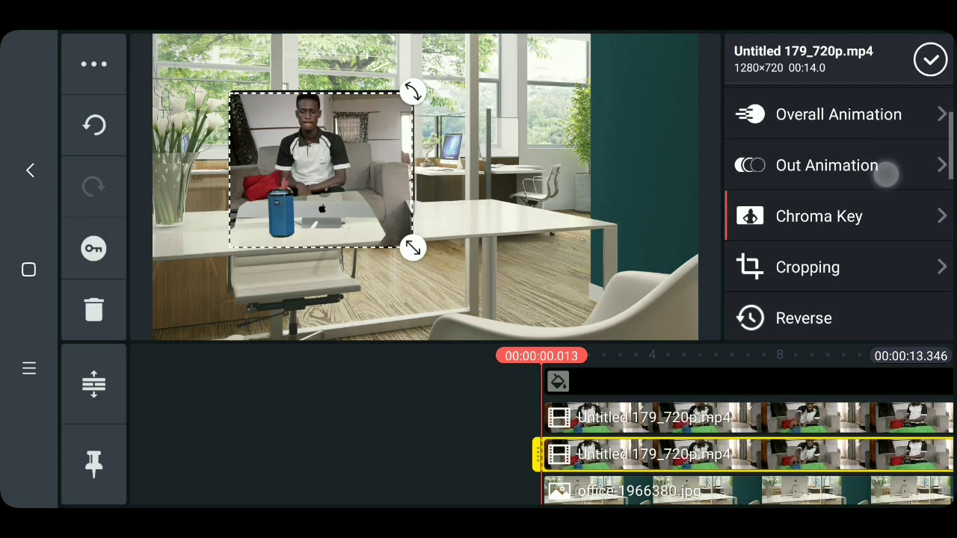
# Crop that copy's sides and top in around the blue speaker.
pyautogui.click(830, 263)
pyautogui.moveTo(412, 247); pyautogui.dragTo(335, 256)
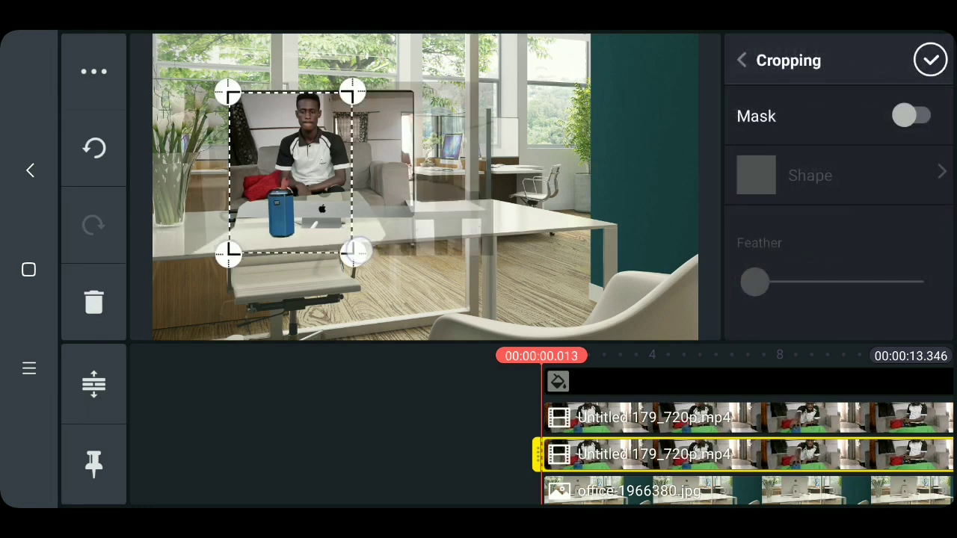
pyautogui.moveTo(229, 256); pyautogui.dragTo(255, 256)
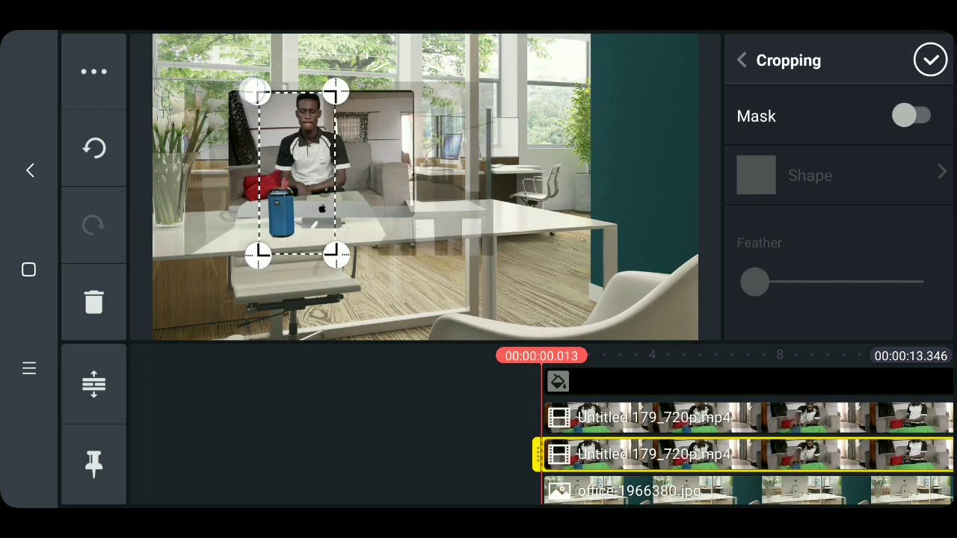
pyautogui.moveTo(256, 93); pyautogui.dragTo(248, 163)
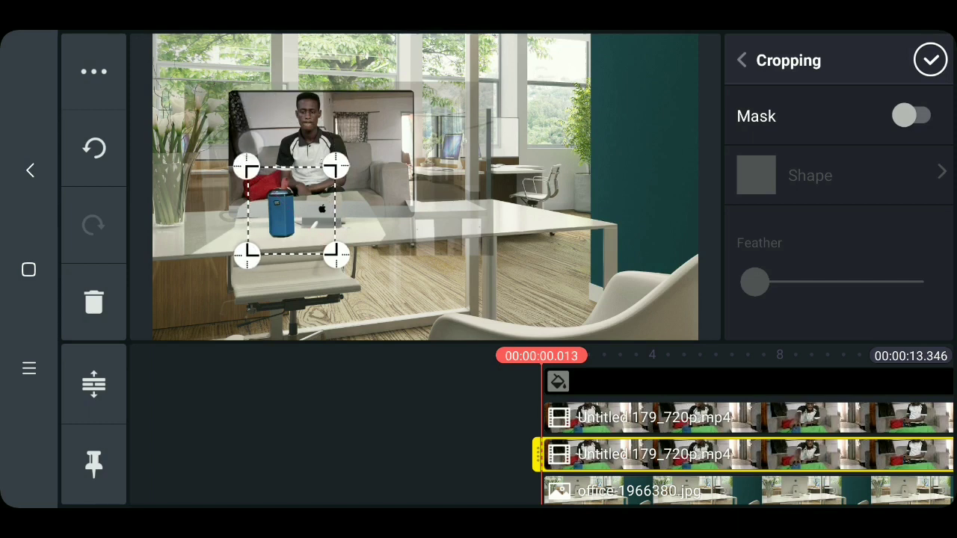
pyautogui.click(931, 60)
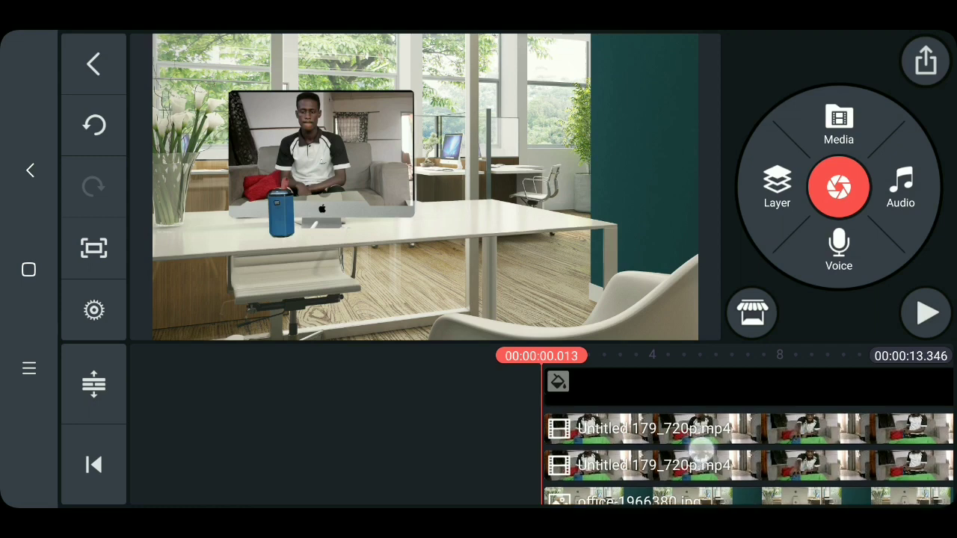
# Bring the desk monitor PNG layer to the front.
pyautogui.moveTo(718, 434)
pyautogui.mouseDown()
pyautogui.moveTo(720, 359)
pyautogui.moveTo(732, 354)
pyautogui.moveTo(732, 385)
pyautogui.moveTo(754, 351)
pyautogui.mouseUp()
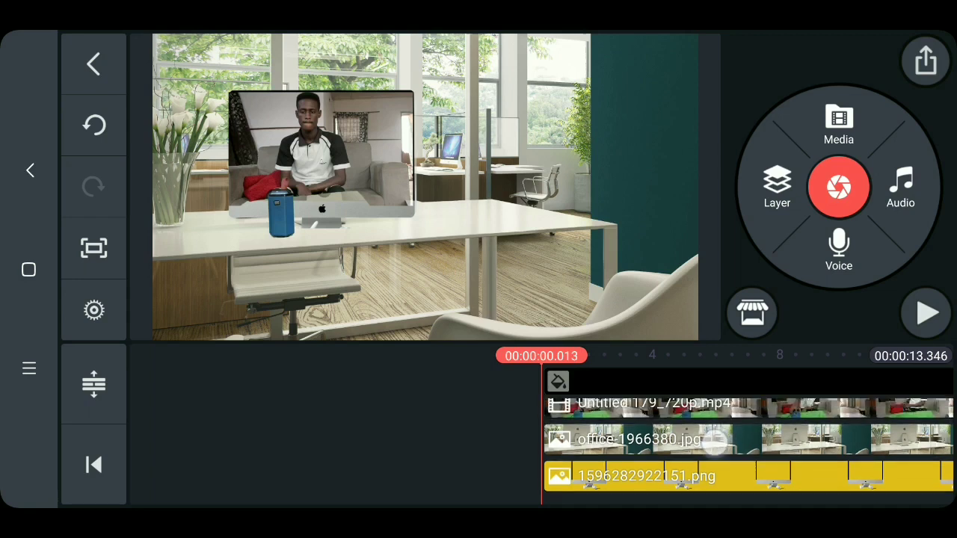
pyautogui.moveTo(729, 326)
pyautogui.mouseDown()
pyautogui.moveTo(726, 394)
pyautogui.moveTo(741, 385)
pyautogui.mouseUp()
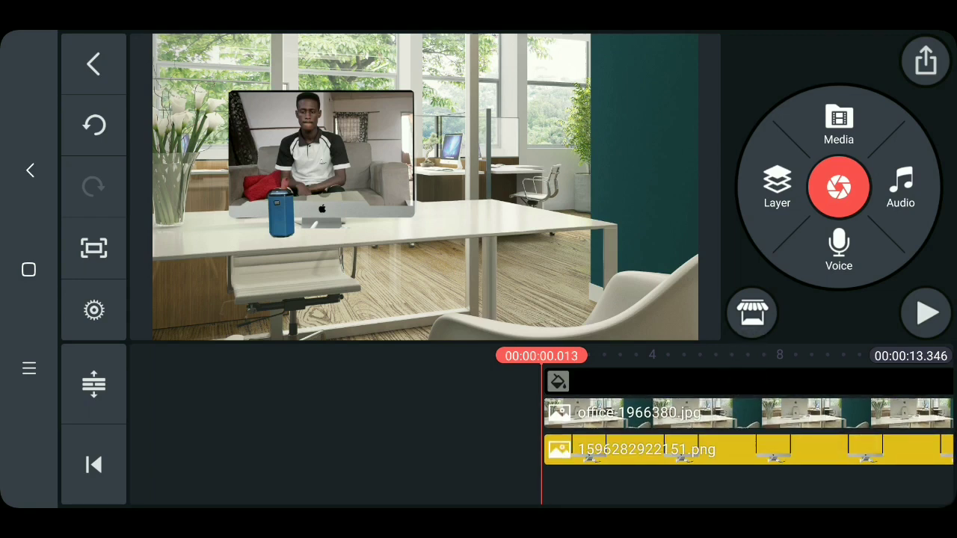
pyautogui.click(671, 450)
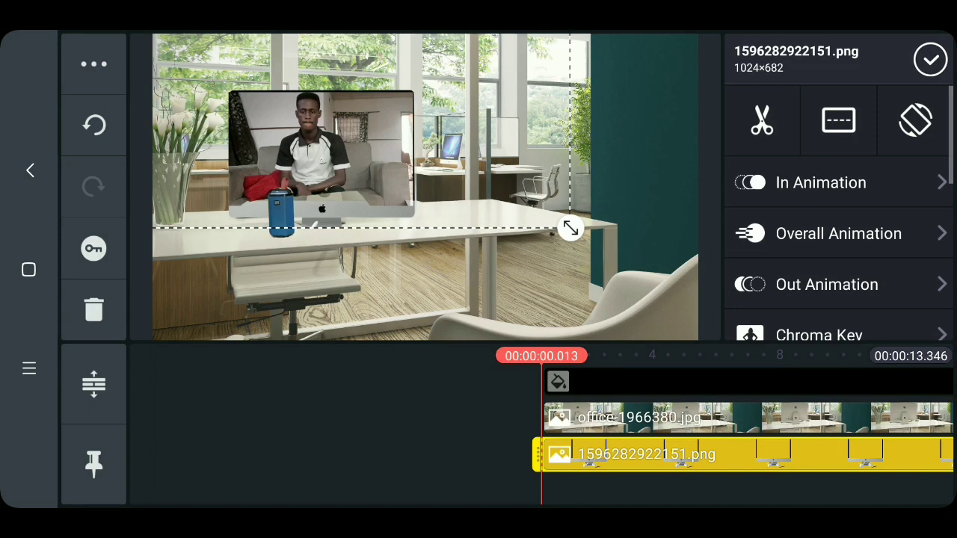
pyautogui.click(93, 63)
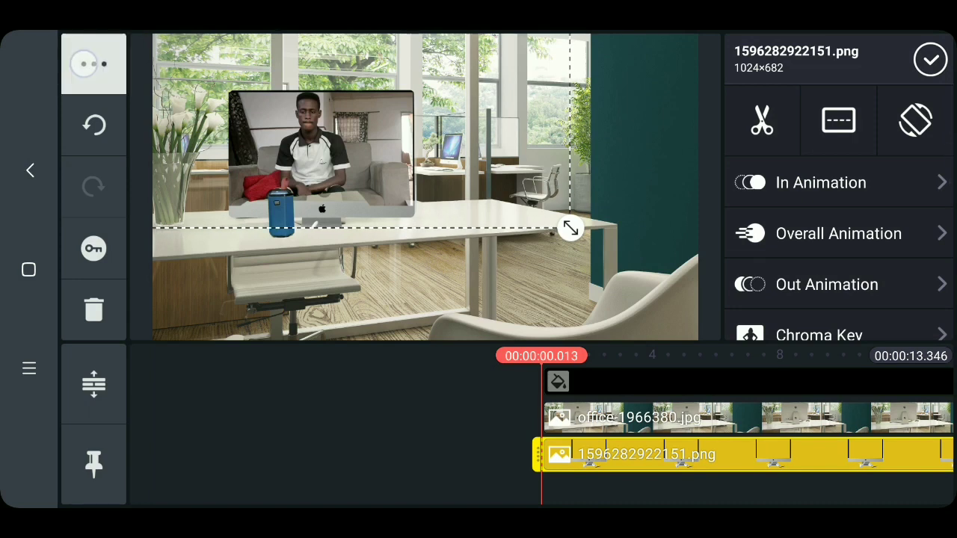
pyautogui.click(252, 101)
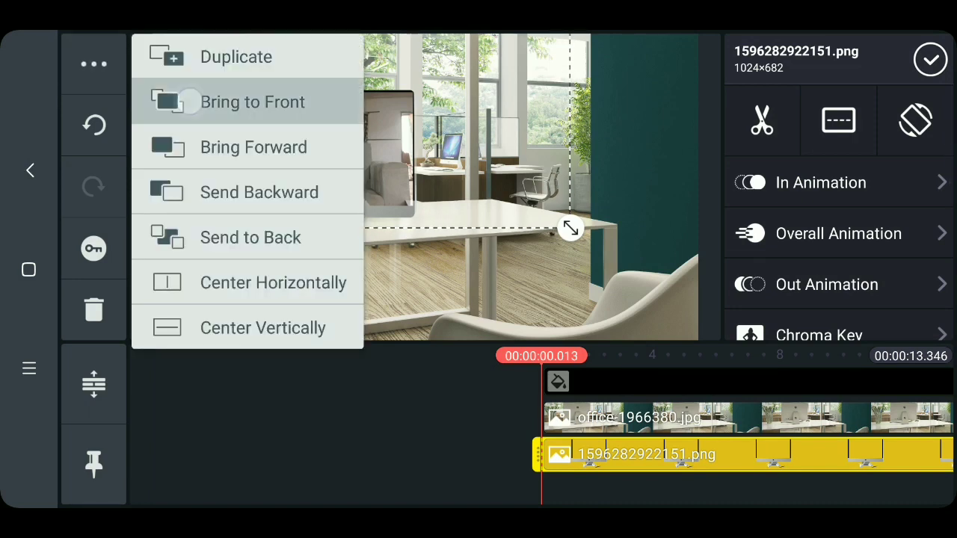
pyautogui.click(931, 59)
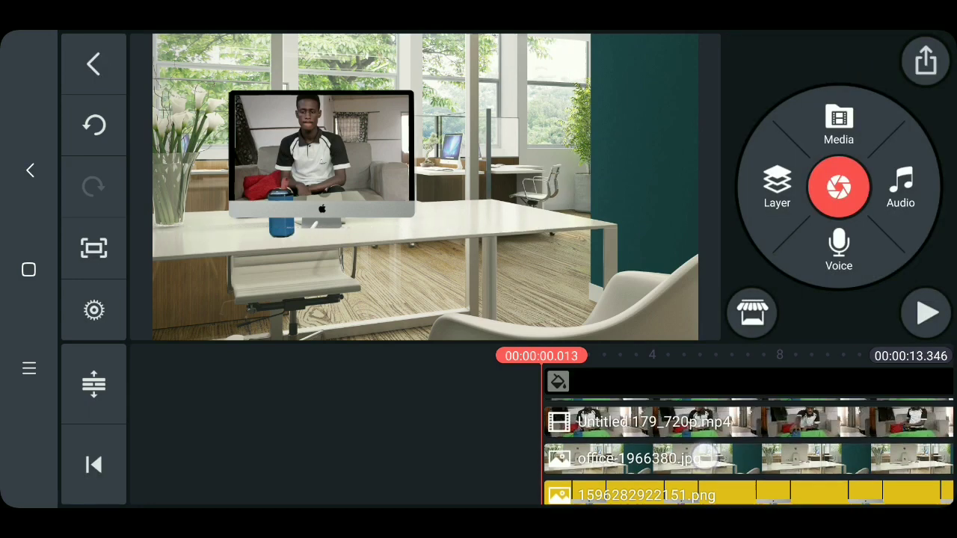
# Duplicate the cropped speaker video layer so the speaker sits in front of the monitor.
pyautogui.click(650, 453)
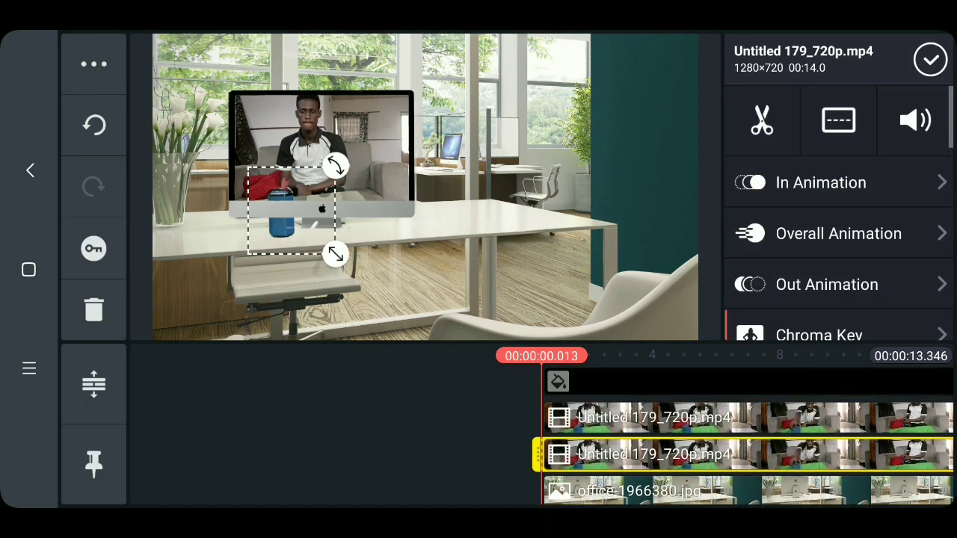
pyautogui.click(93, 64)
pyautogui.click(236, 57)
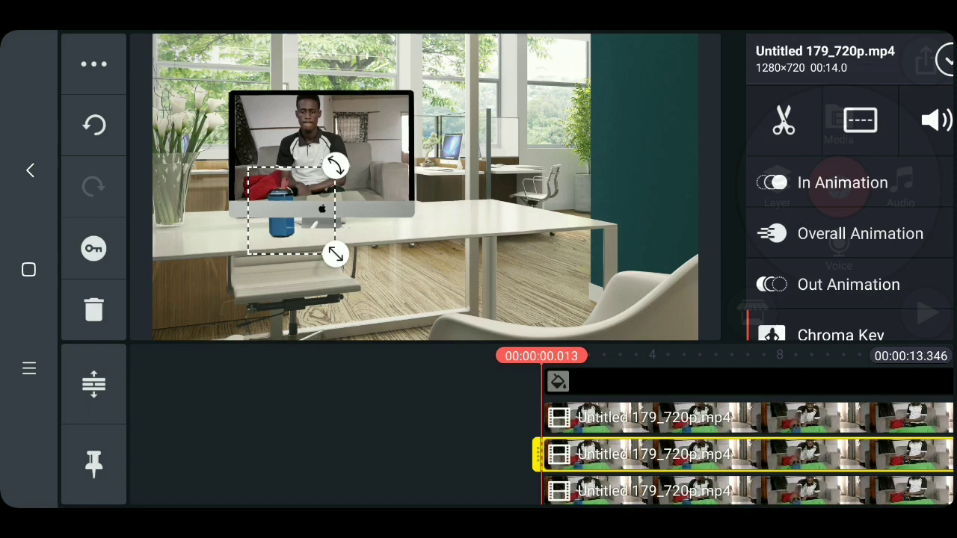
pyautogui.click(930, 60)
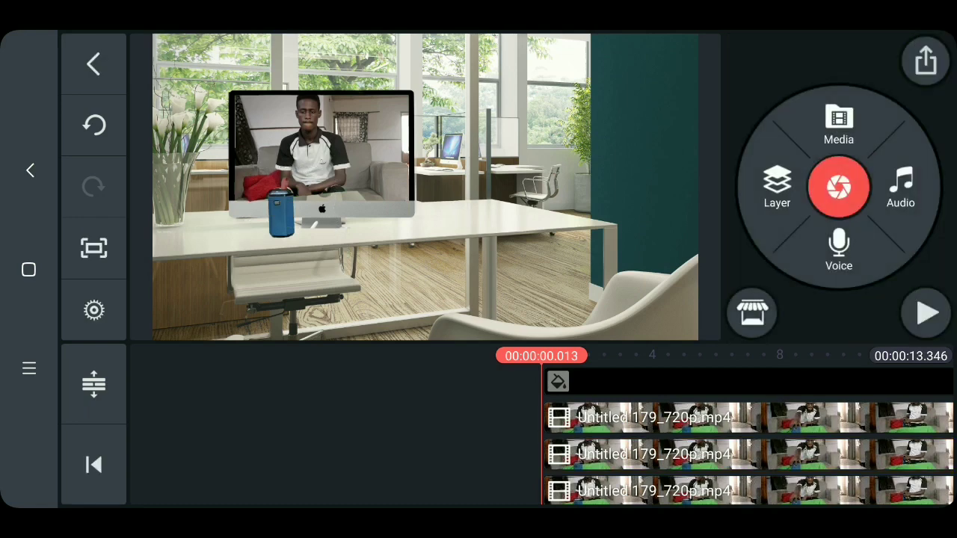
# Preview briefly, then mute the audio of both man video layers.
pyautogui.click(925, 313)
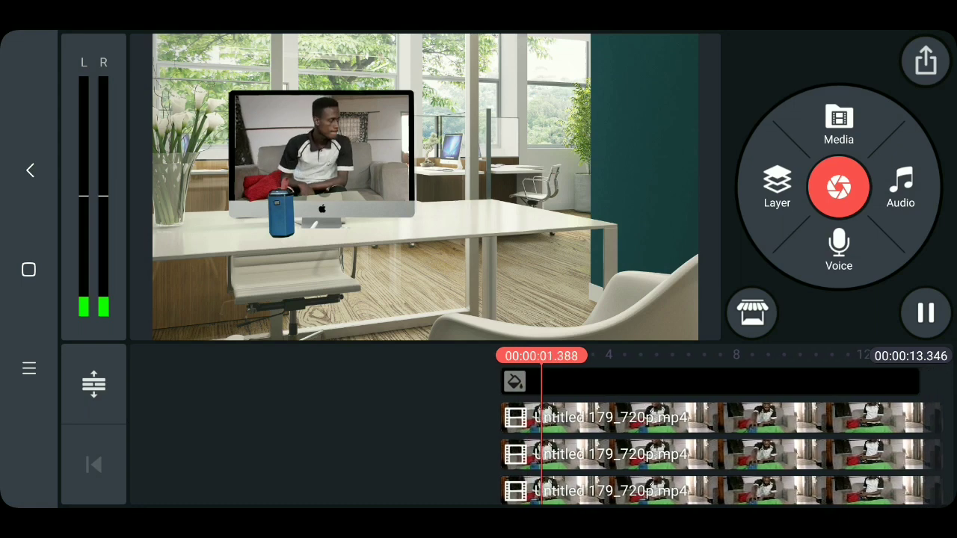
pyautogui.moveTo(278, 379); pyautogui.dragTo(293, 378)
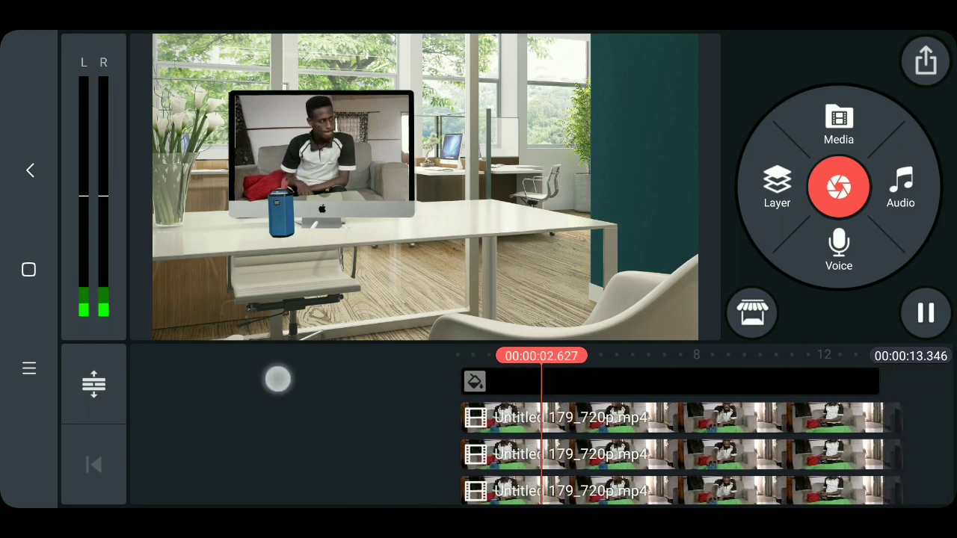
pyautogui.click(576, 418)
pyautogui.click(907, 126)
pyautogui.click(645, 112)
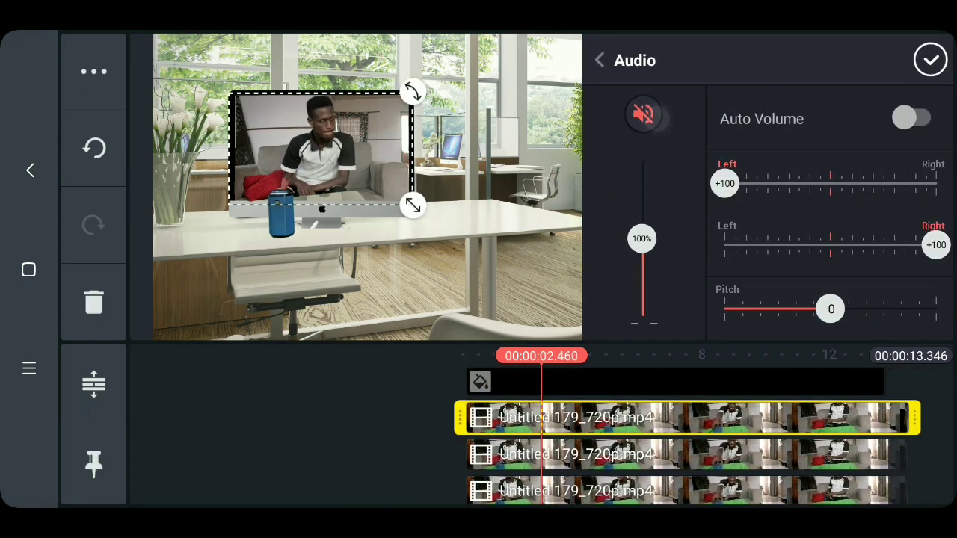
pyautogui.click(930, 60)
pyautogui.click(575, 454)
pyautogui.click(907, 125)
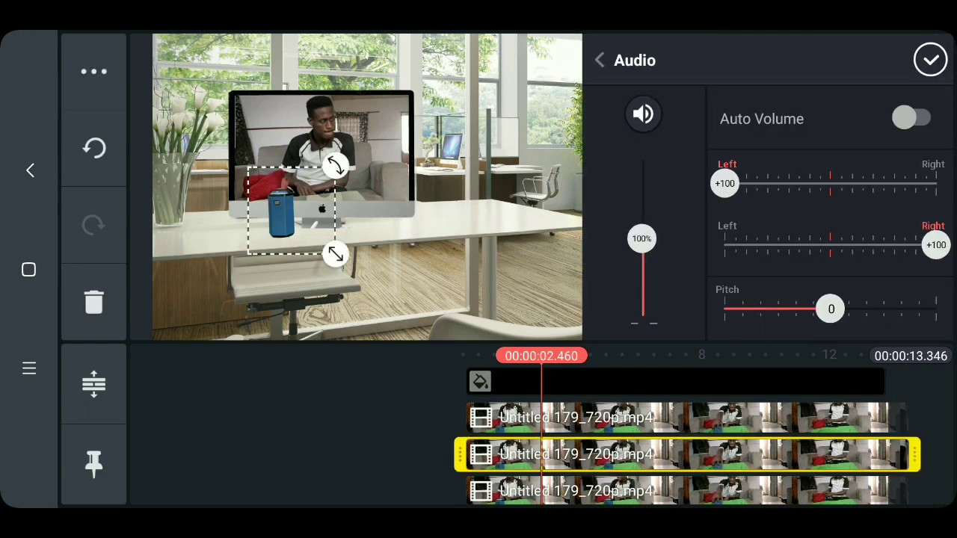
pyautogui.click(637, 124)
pyautogui.click(930, 60)
# Verify the top man video layer's audio is muted.
pyautogui.click(576, 417)
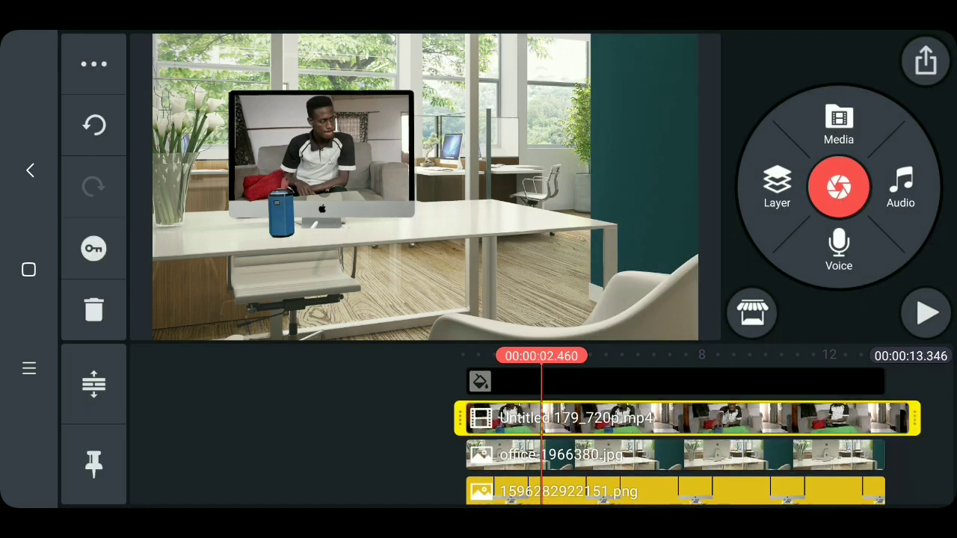
pyautogui.click(906, 125)
pyautogui.click(930, 60)
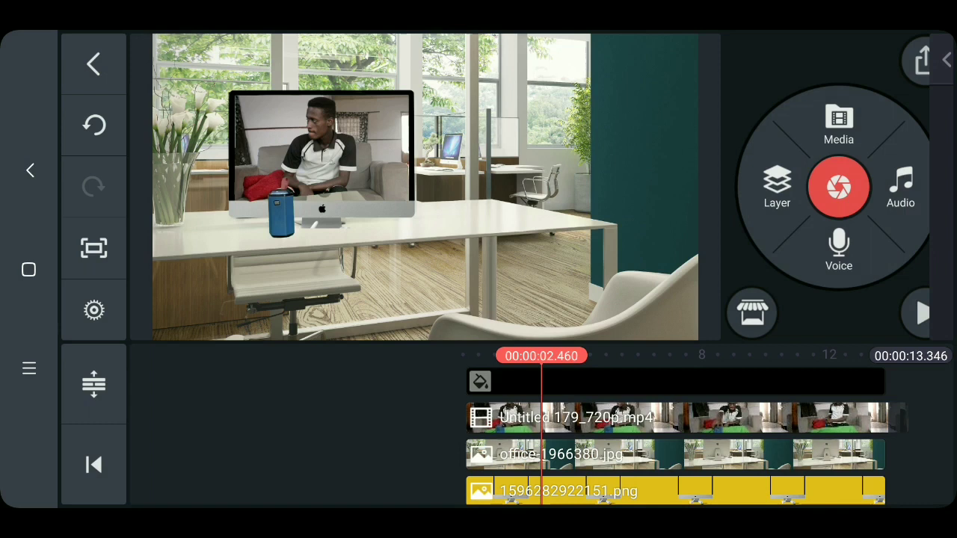
# Rewind and play the finished composite from the start.
pyautogui.moveTo(818, 367); pyautogui.dragTo(817, 396)
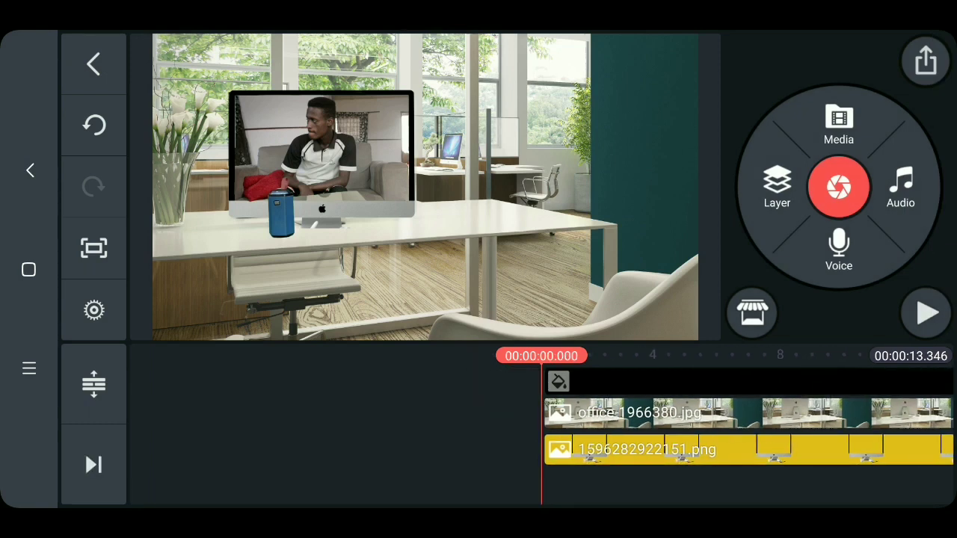
pyautogui.click(927, 313)
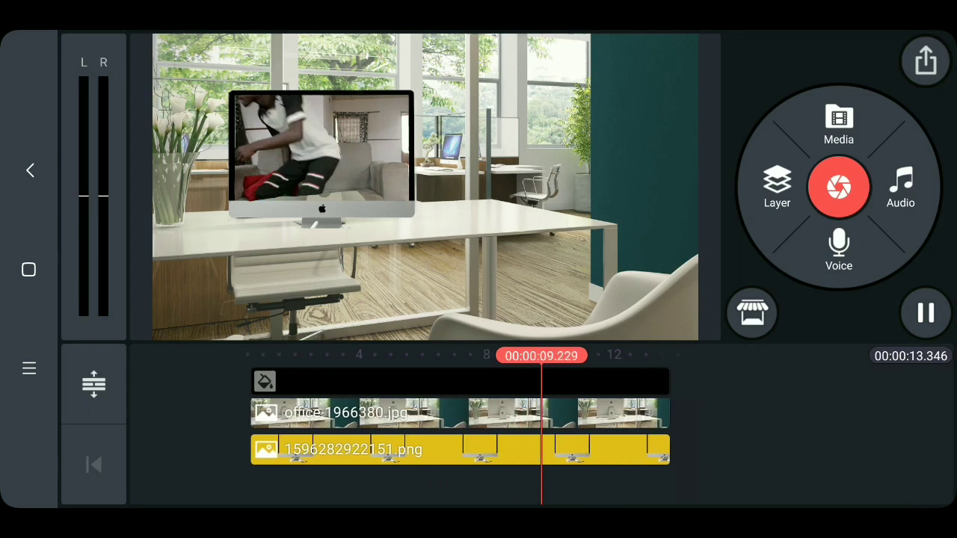
pyautogui.moveTo(731, 399); pyautogui.dragTo(771, 392)
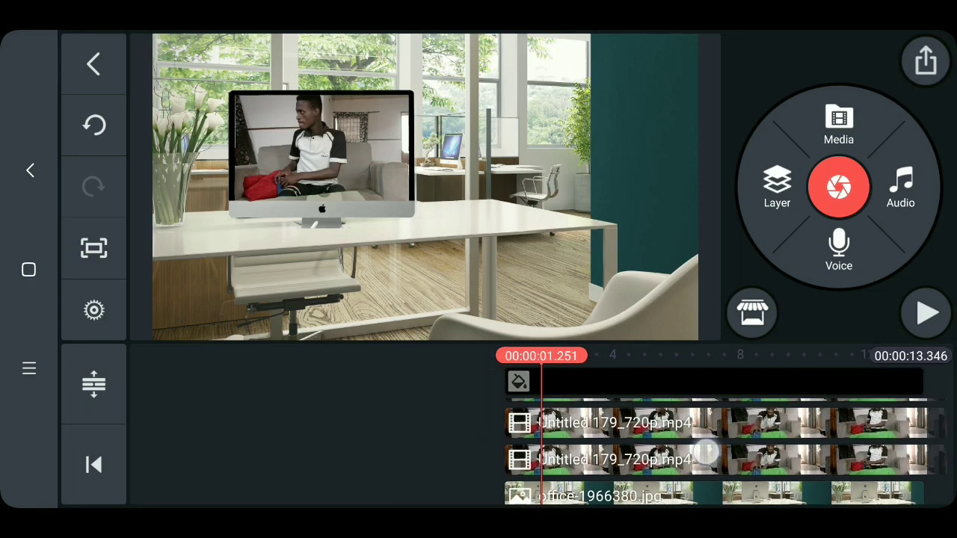
pyautogui.moveTo(707, 424); pyautogui.dragTo(707, 464)
pyautogui.moveTo(796, 445)
pyautogui.mouseDown()
pyautogui.moveTo(700, 437)
pyautogui.moveTo(860, 418)
pyautogui.mouseUp()
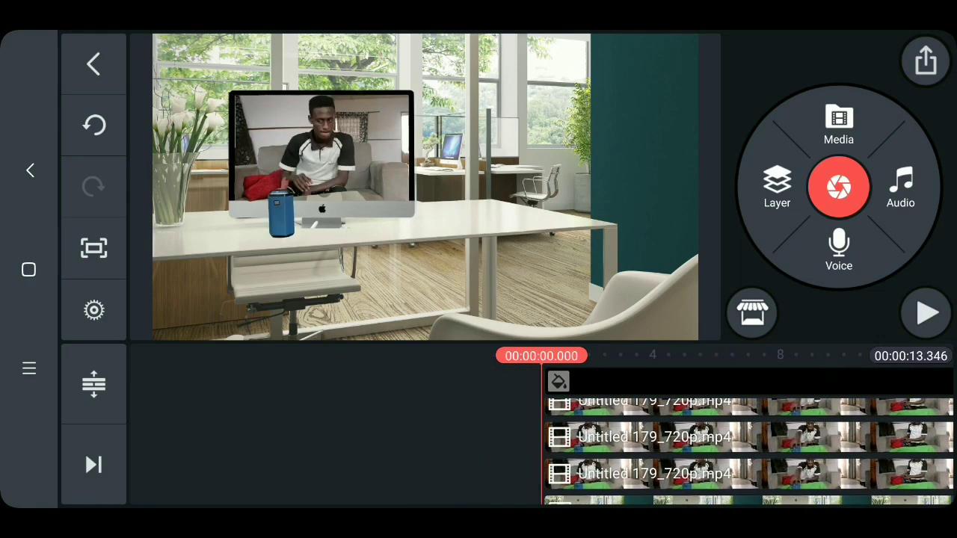
# Export the composite at FHD 1080p, 30 fps and High bitrate.
pyautogui.click(926, 60)
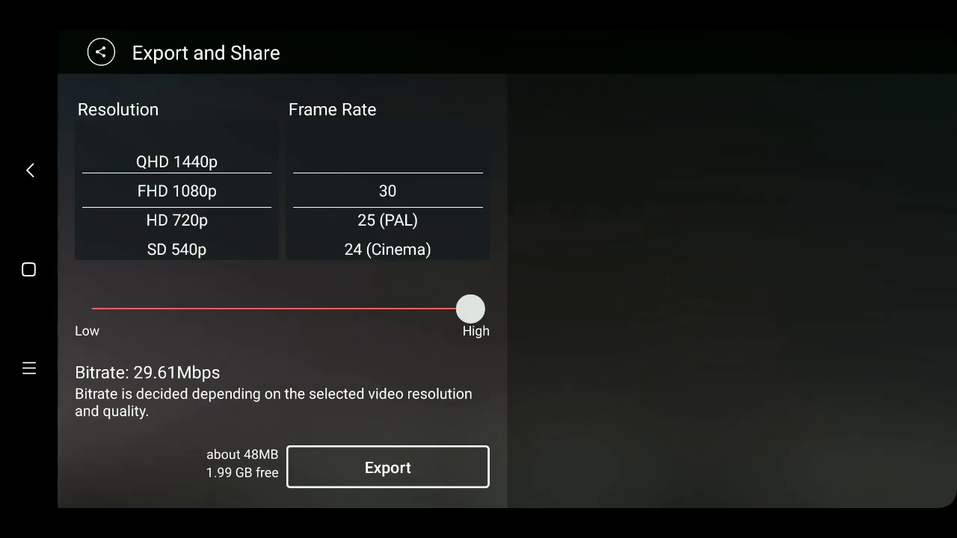
pyautogui.click(334, 459)
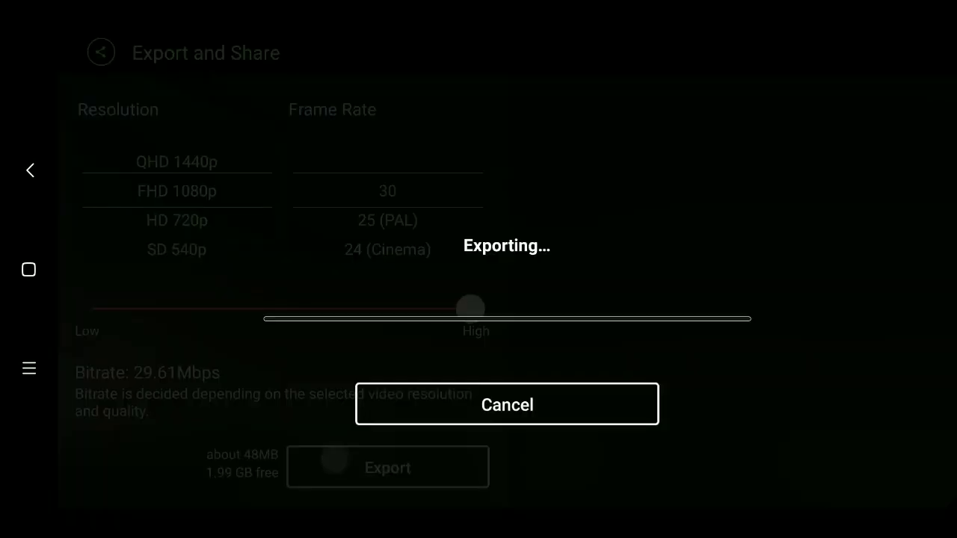